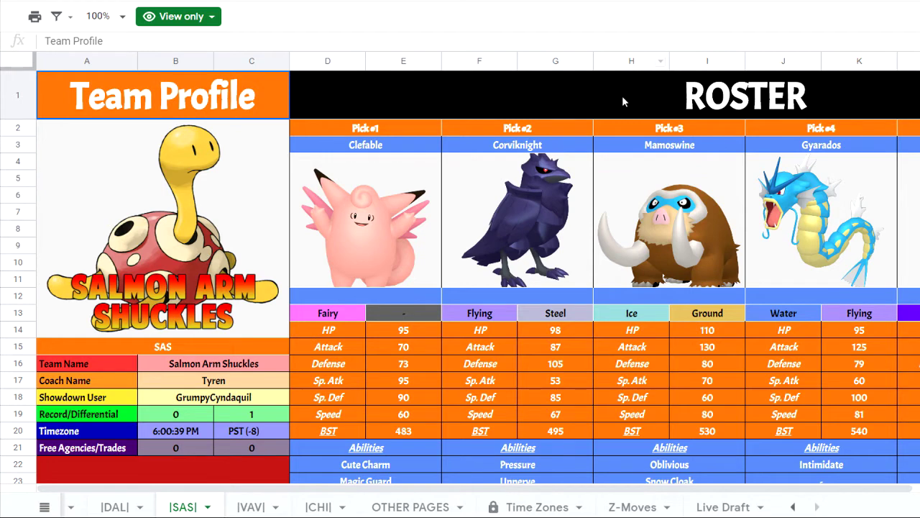
Look over the Salmon Arm Shuckles roster's first picks, from Clefable to Haxorus, including their types, base stats and abilities.
scroll(618, 91, down, 1)
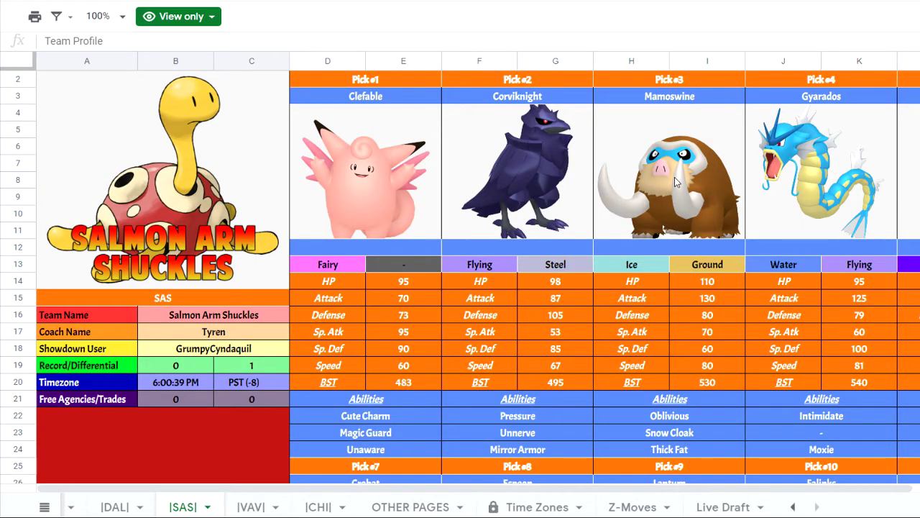
scroll(674, 182, right, 3)
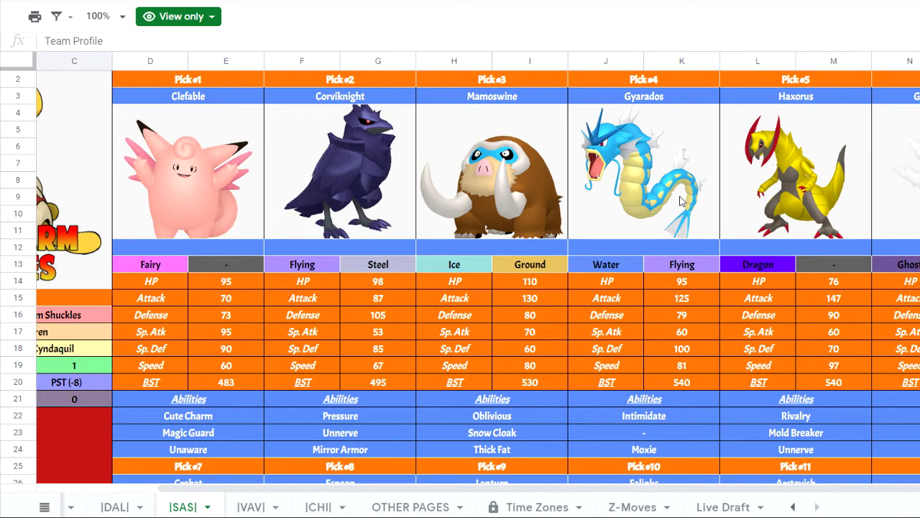
scroll(680, 200, down, 3)
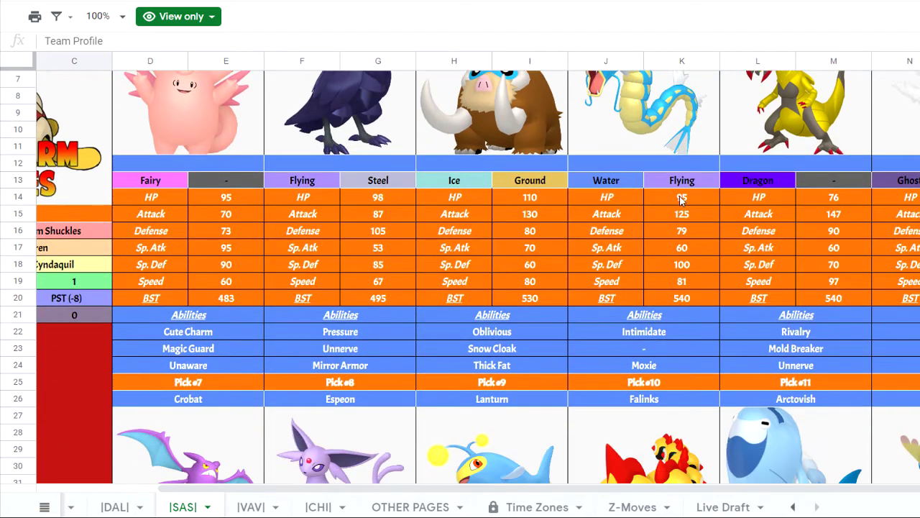
scroll(680, 201, down, 7)
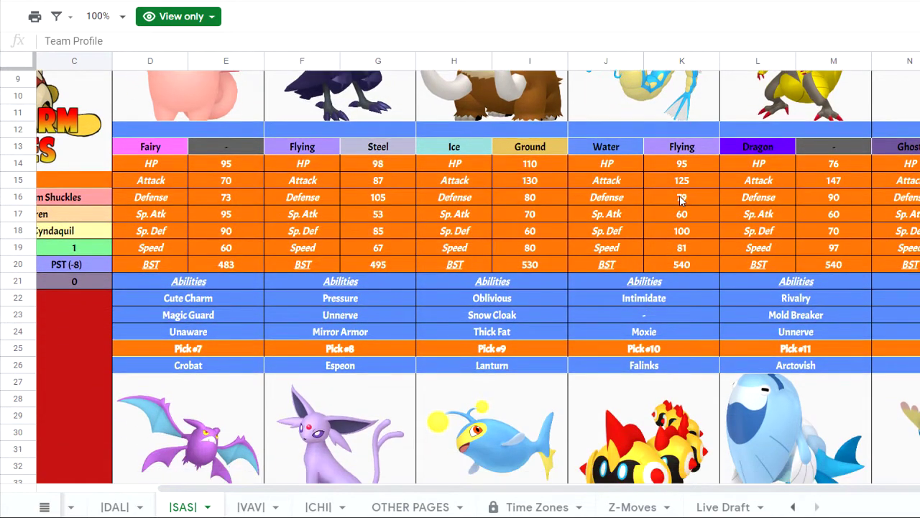
scroll(680, 201, up, 10)
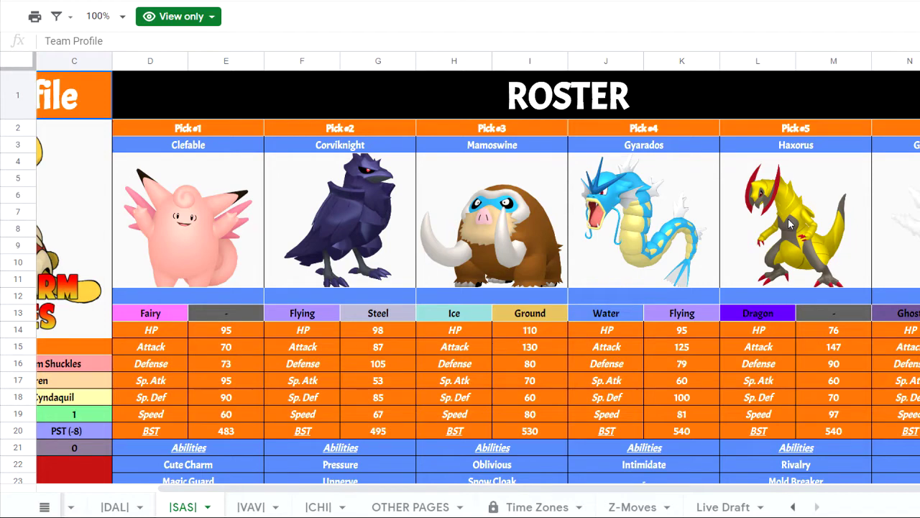
Examine the roster's second row of picks, from Crobat to Arctovish, including their types, base stats and abilities.
scroll(789, 225, down, 1)
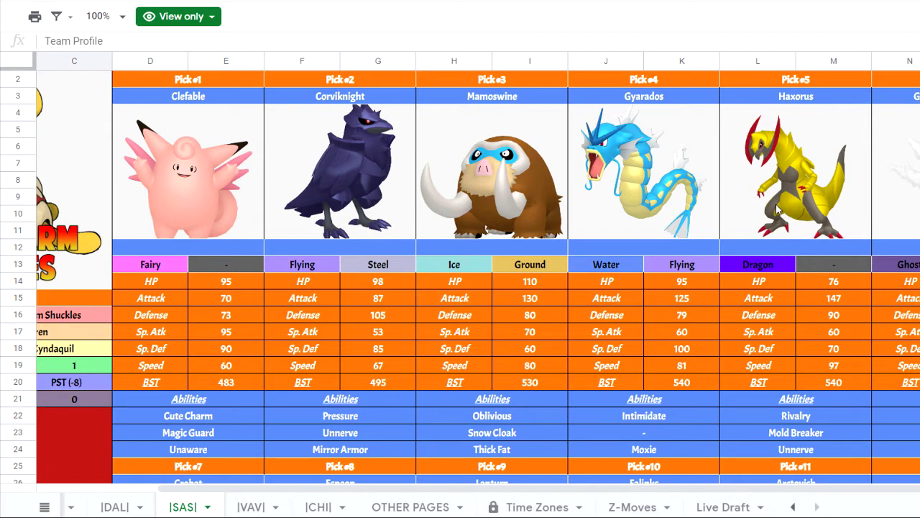
scroll(777, 208, down, 3)
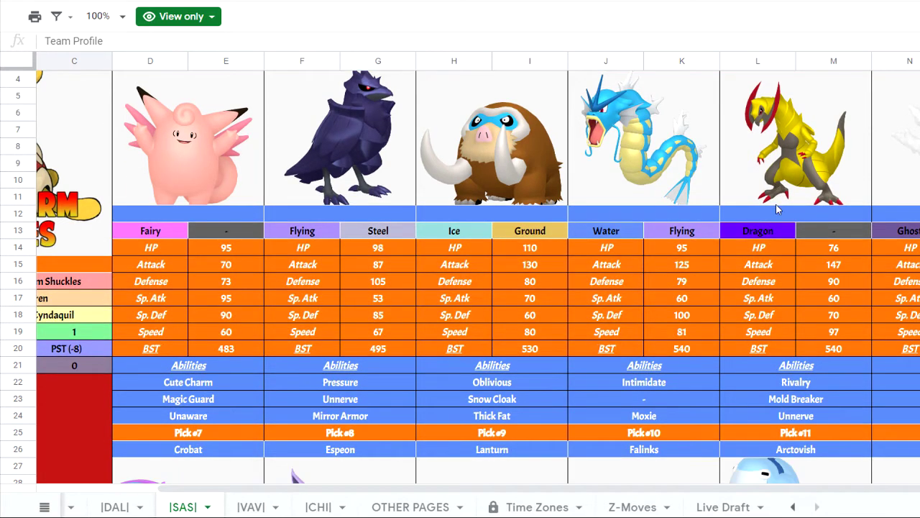
scroll(776, 206, down, 1)
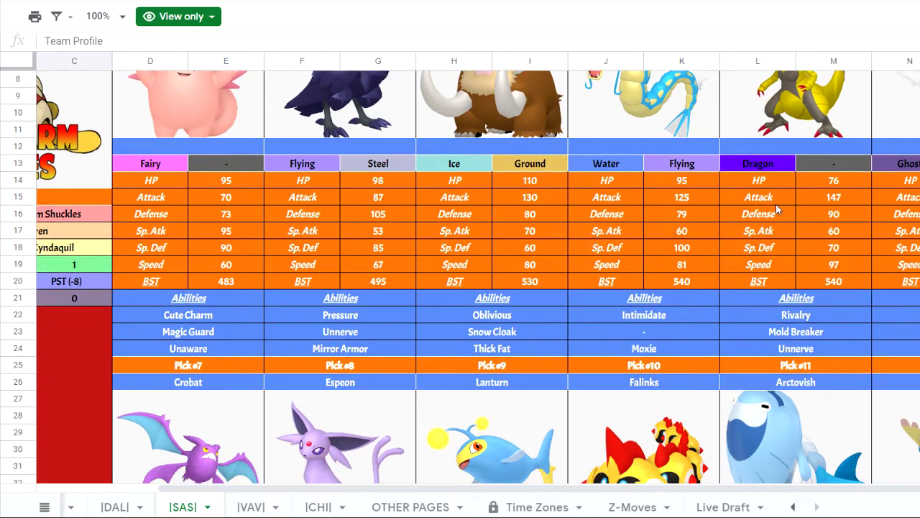
scroll(776, 204, down, 3)
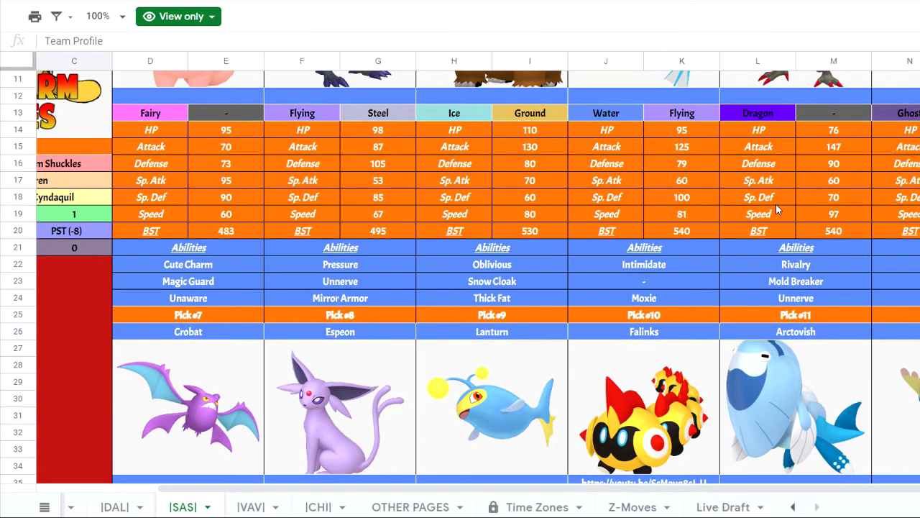
scroll(775, 204, down, 2)
scroll(776, 209, down, 5)
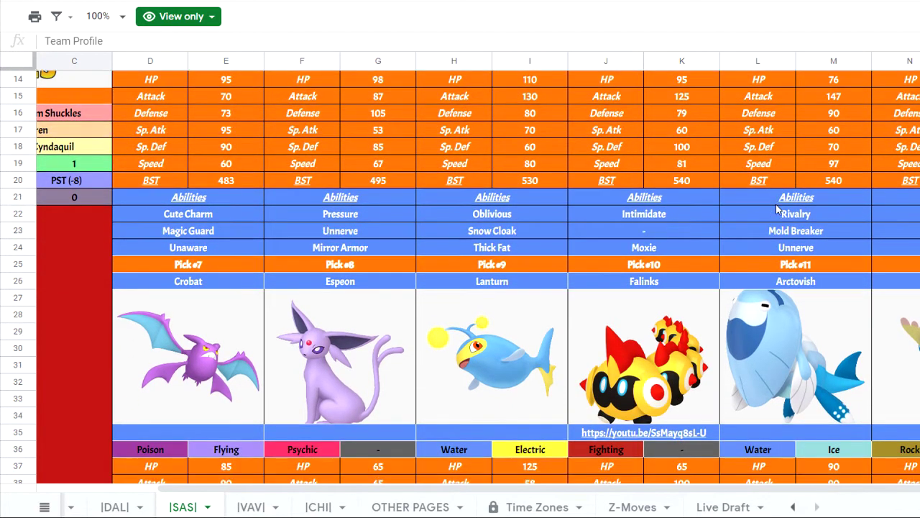
scroll(776, 208, down, 1)
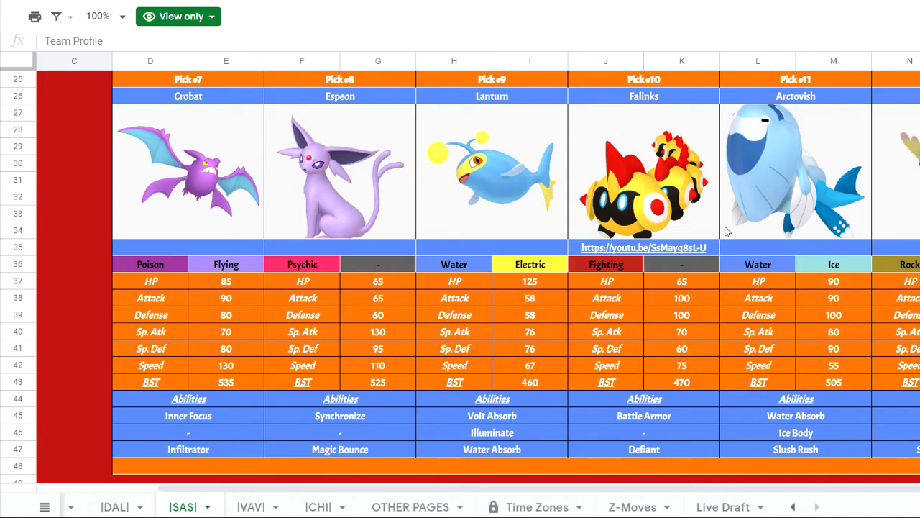
Compare the base stats and abilities of the roster's first row of picks with those of the second row.
scroll(723, 235, up, 7)
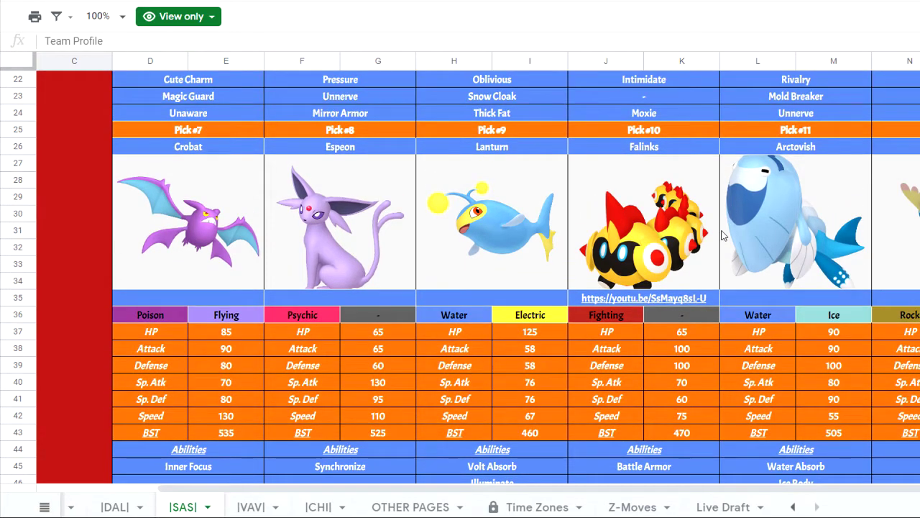
scroll(723, 235, up, 1)
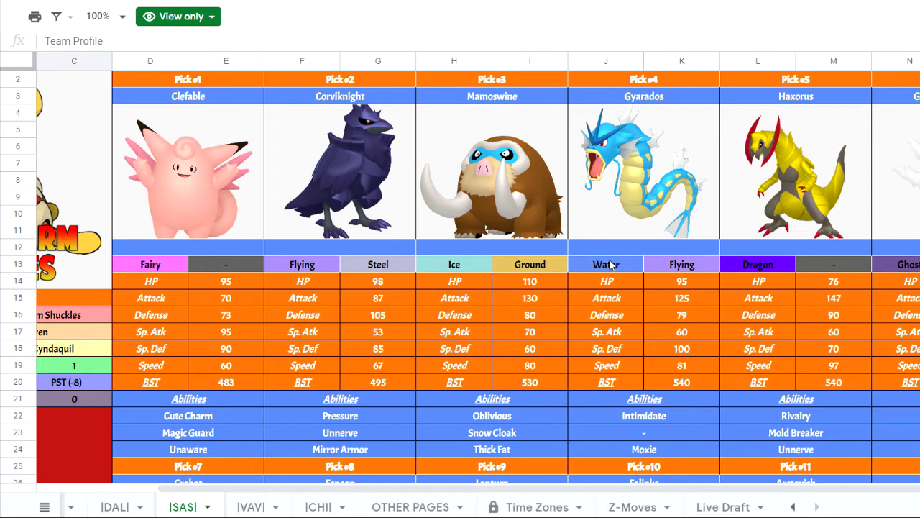
scroll(610, 266, down, 1)
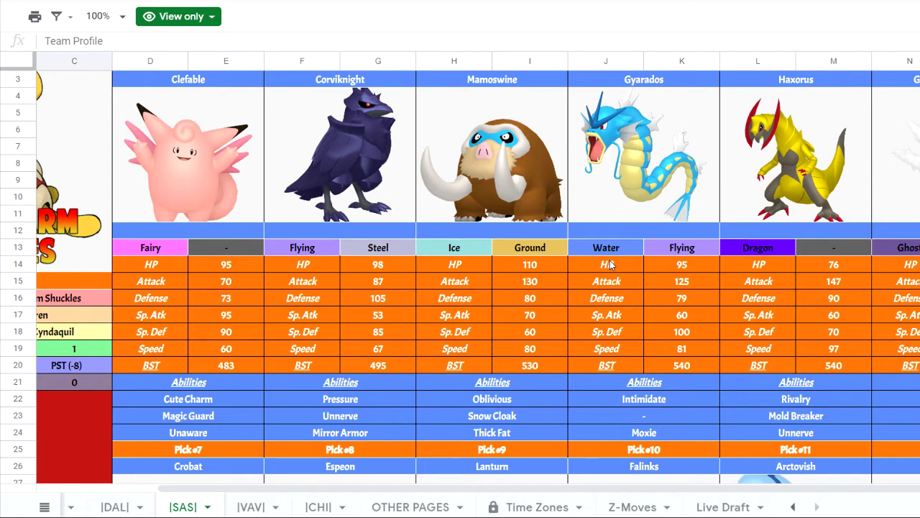
scroll(610, 265, down, 1)
scroll(609, 266, up, 1)
scroll(608, 263, down, 10)
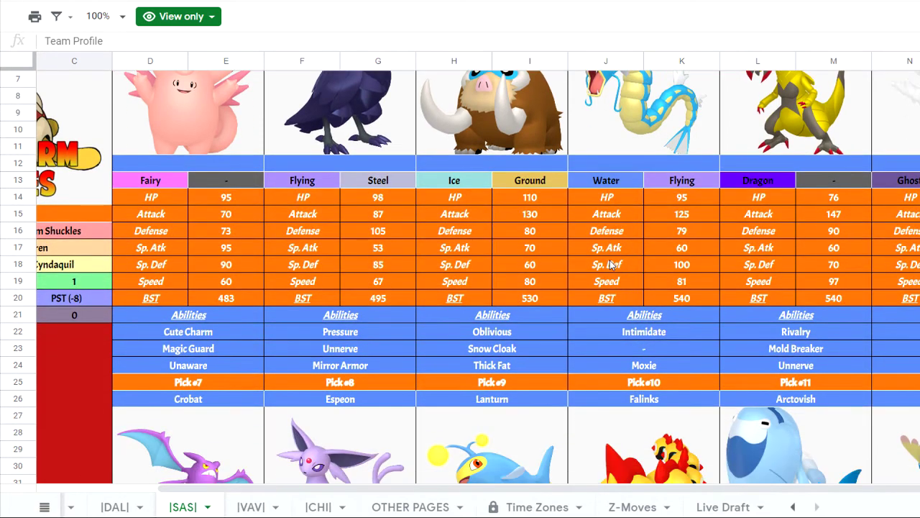
scroll(610, 263, down, 3)
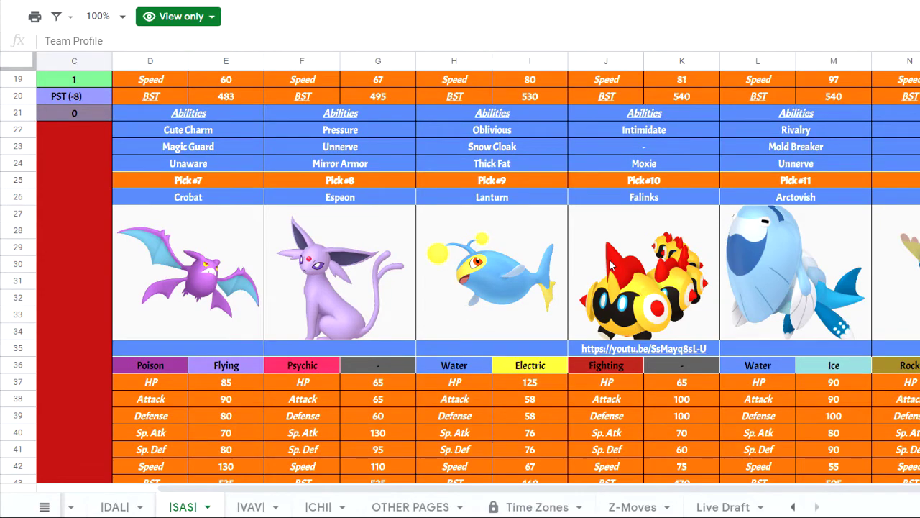
scroll(611, 266, down, 1)
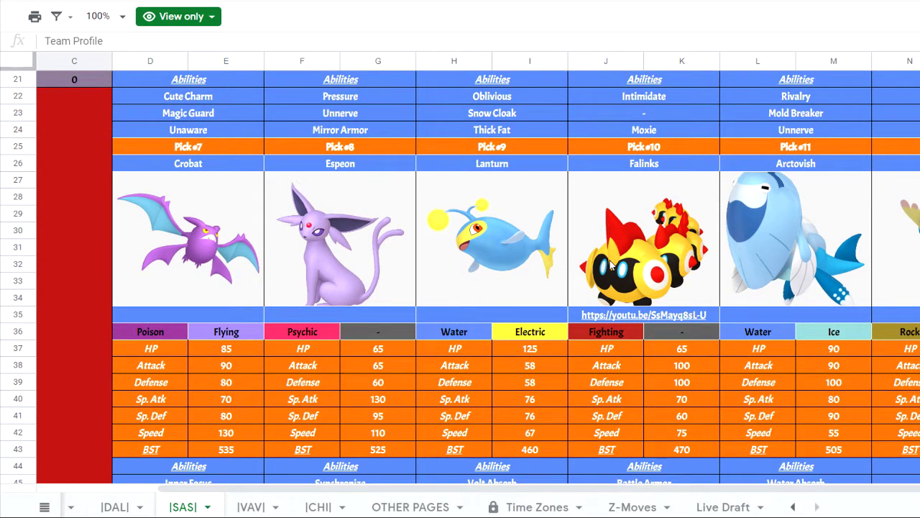
scroll(611, 266, down, 1)
scroll(611, 266, up, 6)
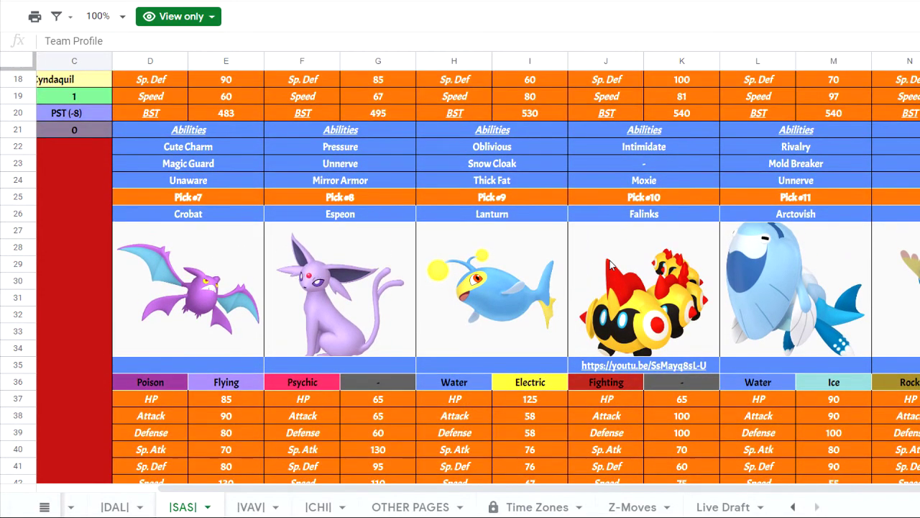
scroll(610, 265, up, 3)
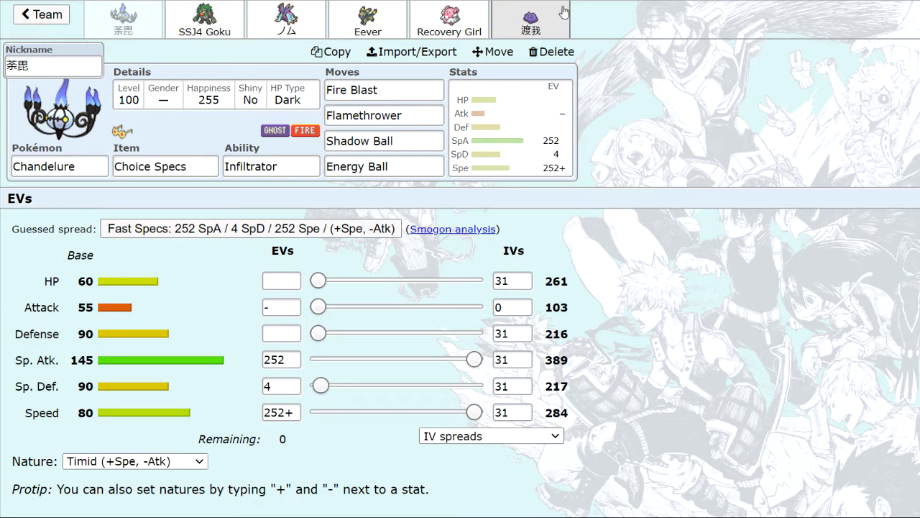
Open the Rillaboom set in the team builder and check it against the Salmon Arm Shuckles roster's types, stats and abilities.
click(226, 26)
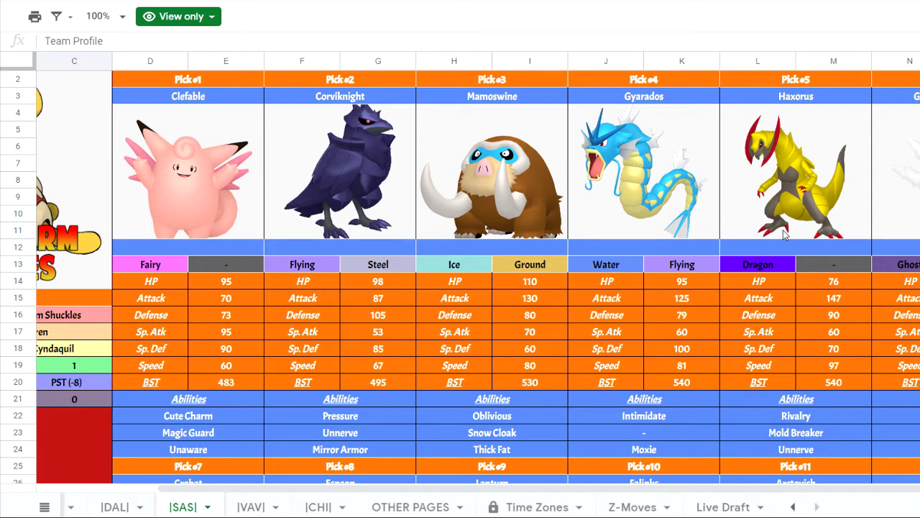
scroll(784, 235, down, 1)
scroll(785, 236, down, 5)
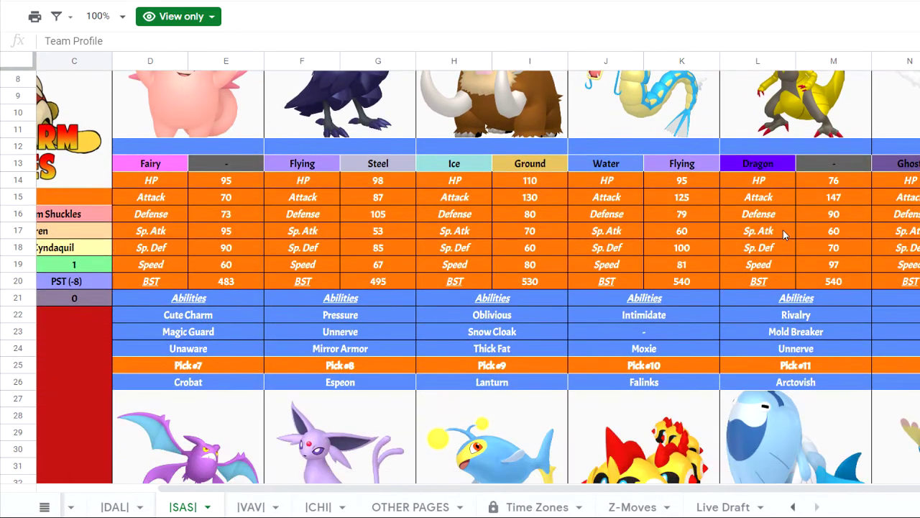
scroll(784, 235, down, 2)
scroll(785, 234, up, 2)
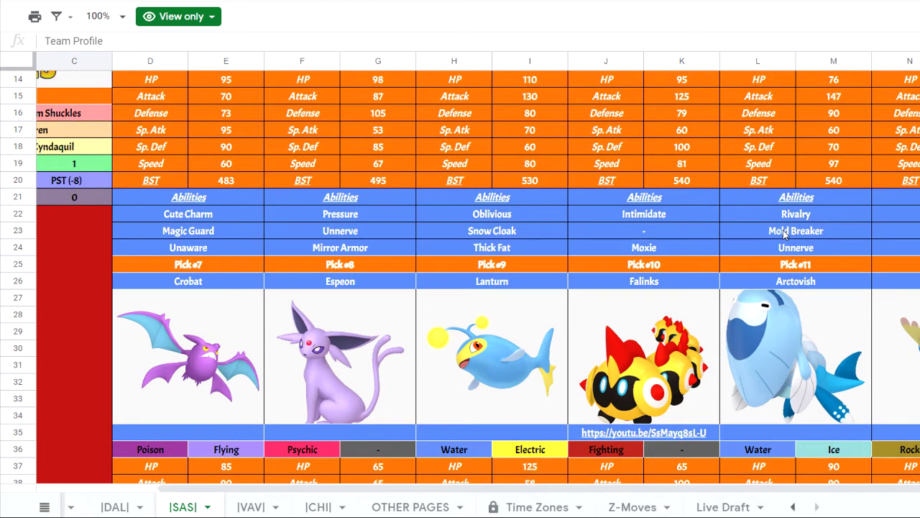
scroll(785, 234, up, 1)
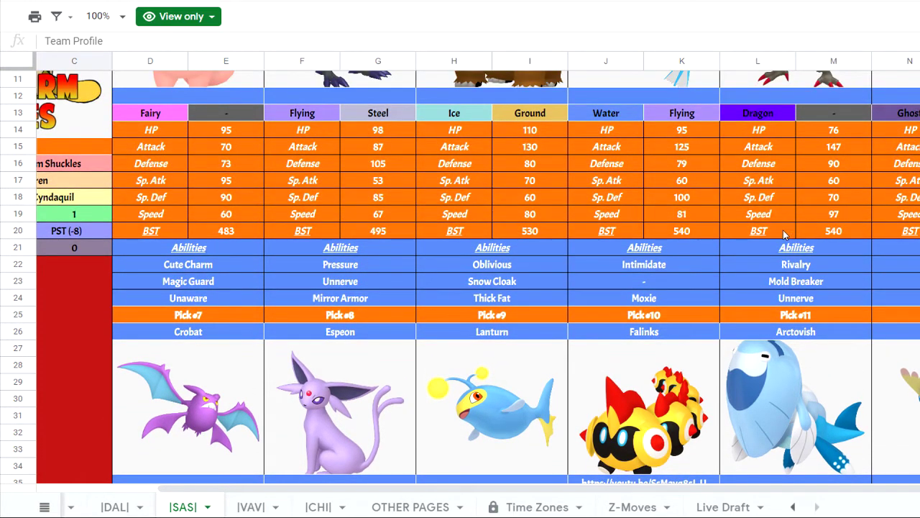
scroll(785, 234, up, 1)
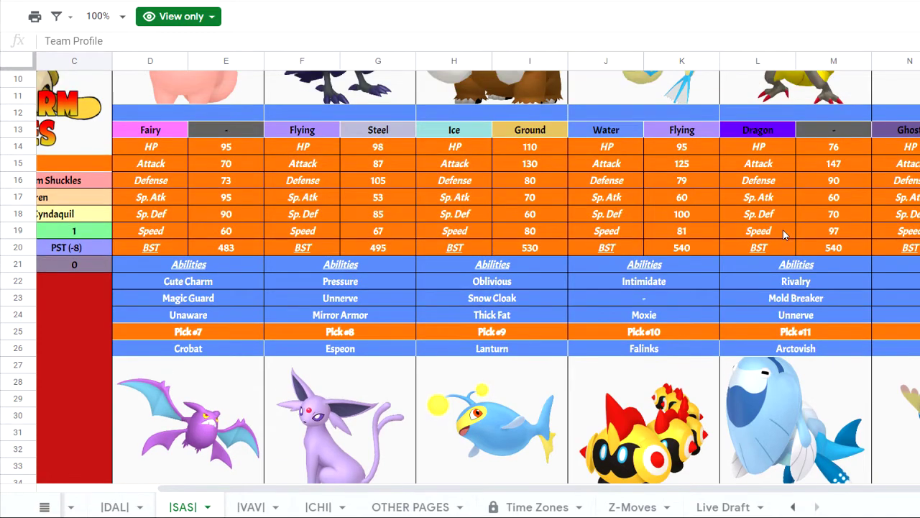
scroll(785, 234, up, 3)
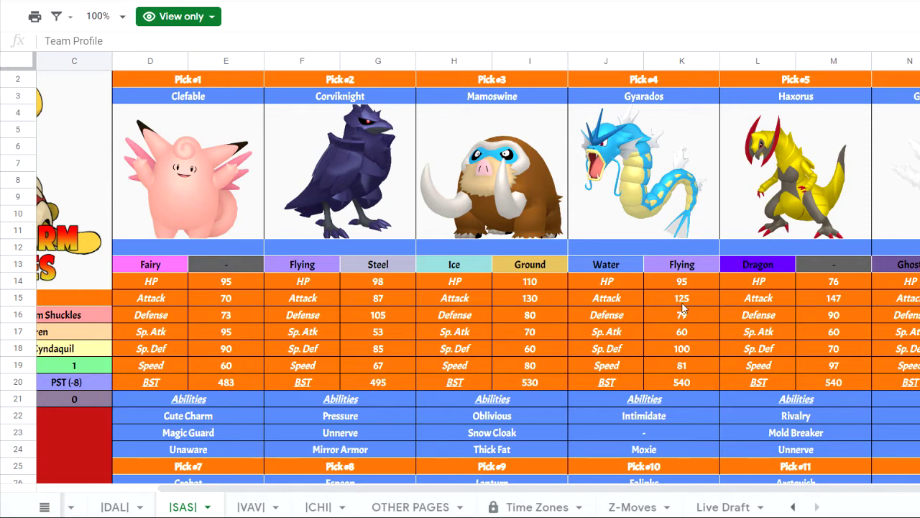
Review both rows of the Salmon Arm Shuckles roster again for matchups against the Rillaboom set.
scroll(683, 307, down, 5)
scroll(683, 307, down, 1)
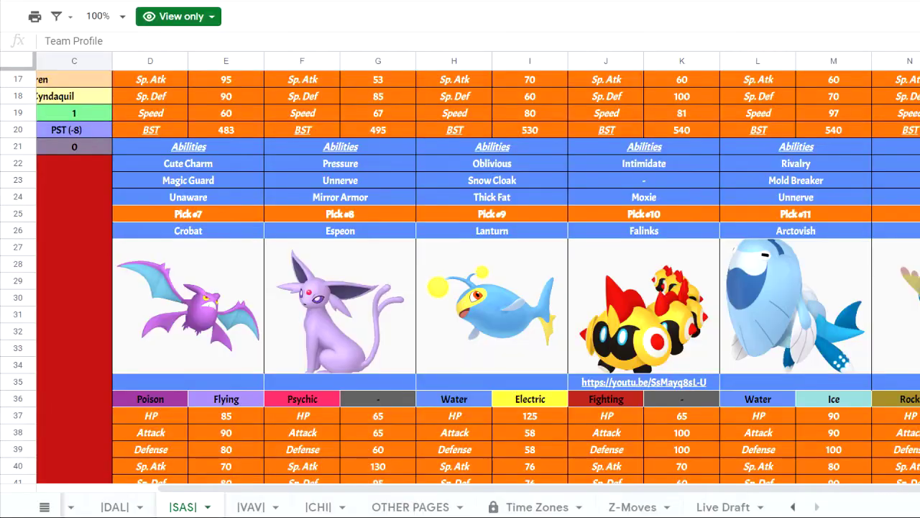
scroll(562, 227, up, 1)
scroll(562, 227, up, 5)
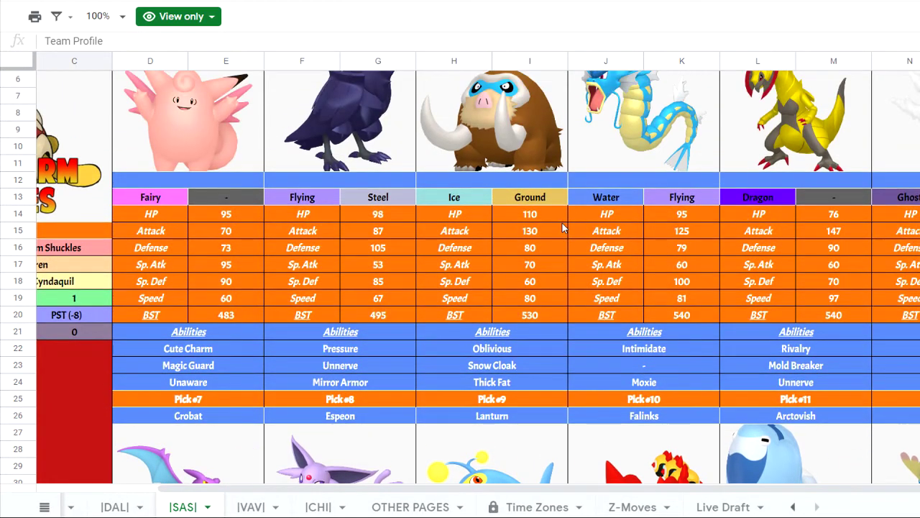
scroll(562, 227, up, 2)
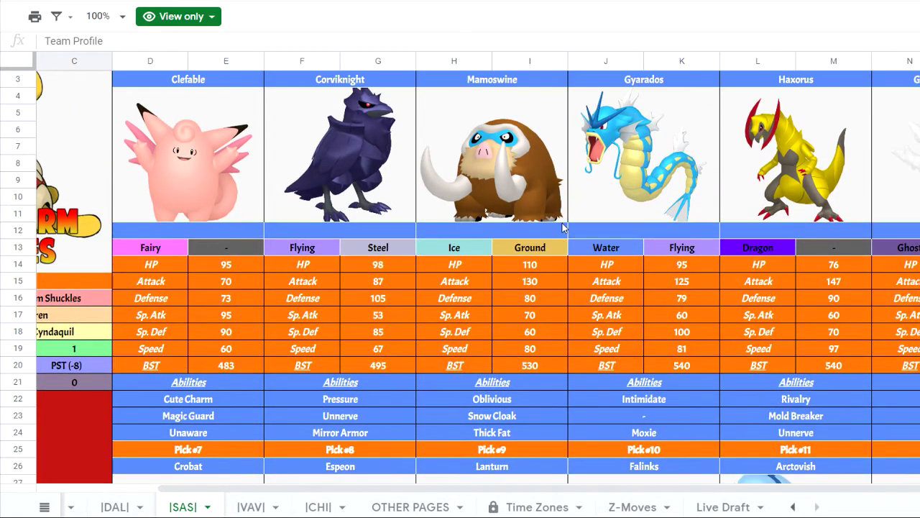
scroll(562, 227, down, 4)
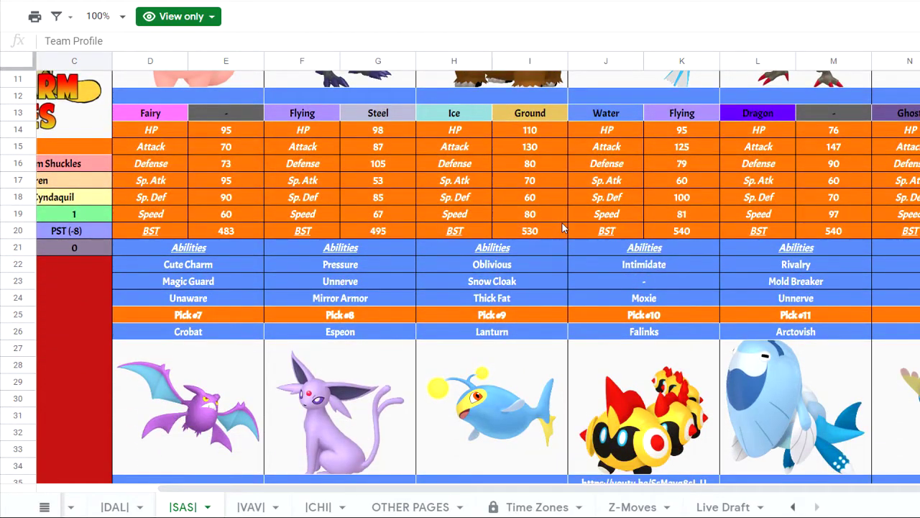
scroll(564, 227, up, 2)
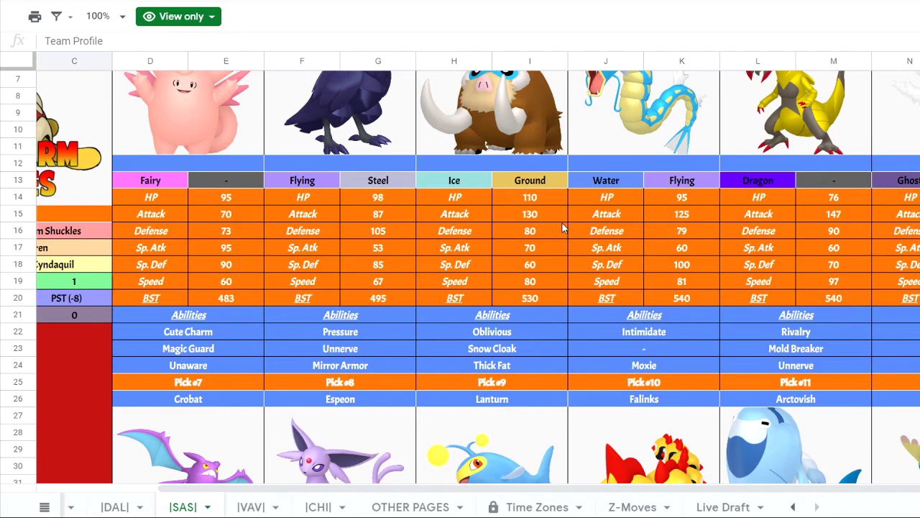
scroll(562, 227, up, 1)
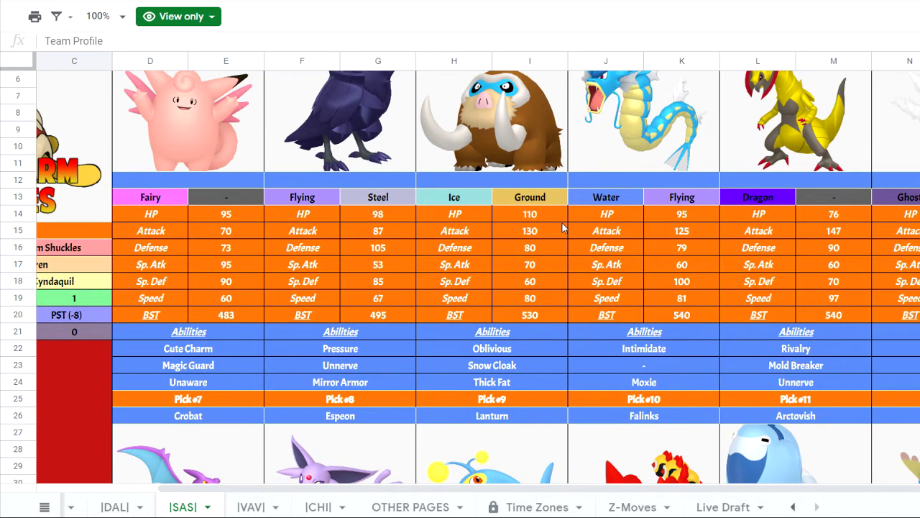
scroll(562, 228, up, 1)
scroll(562, 227, up, 1)
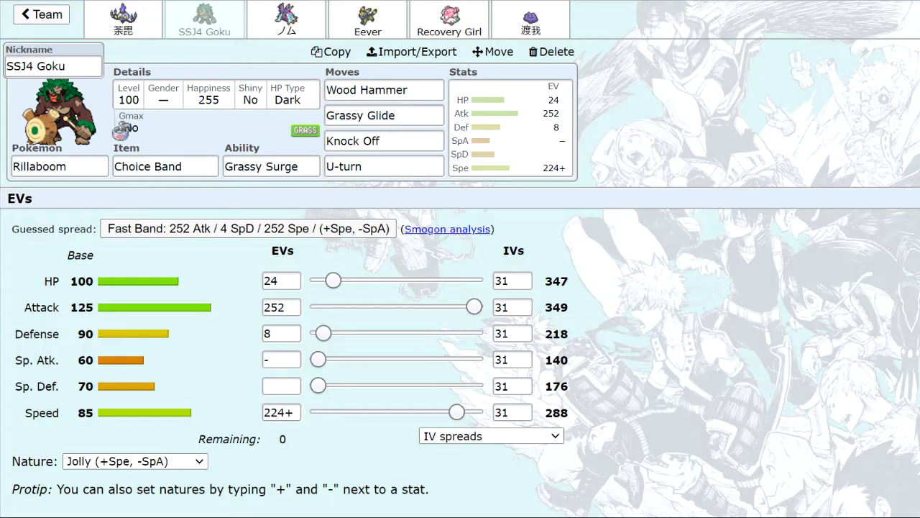
Open the ノム set in the team builder and check the Salmon Arm Shuckles roster for matchups against it.
click(286, 20)
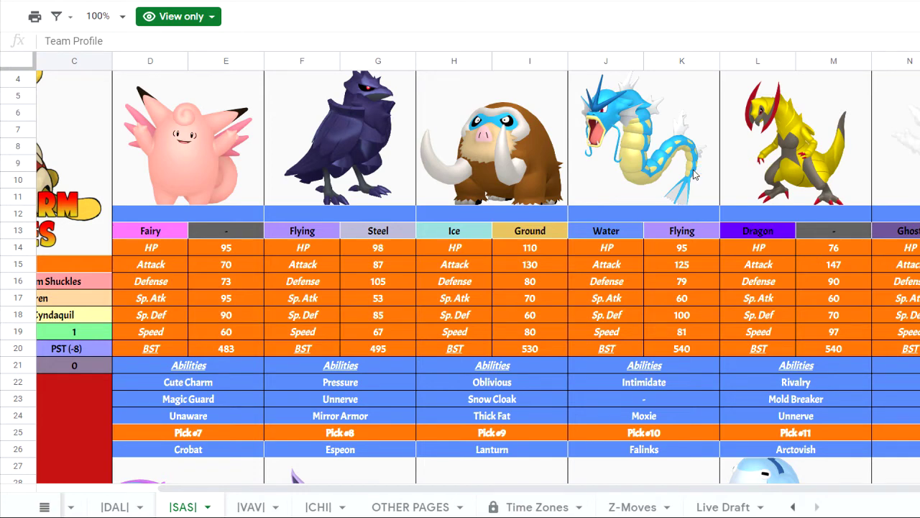
scroll(693, 175, down, 1)
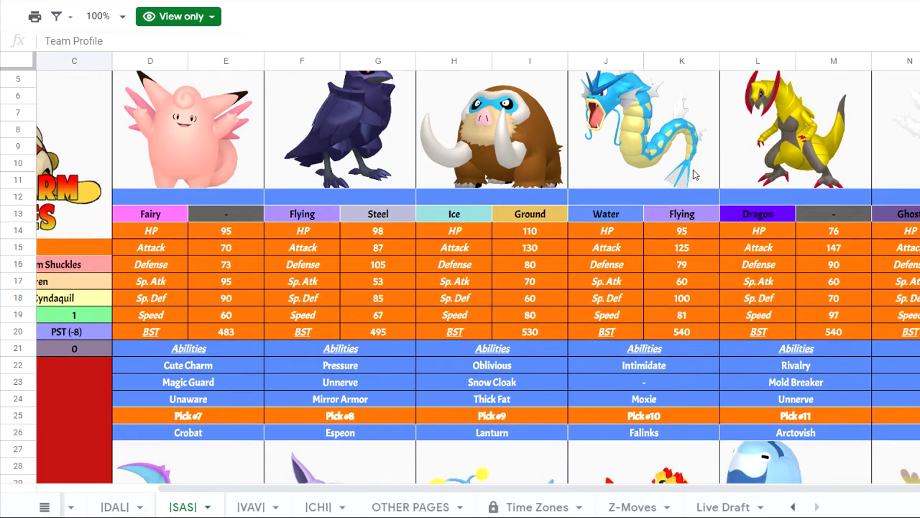
scroll(694, 176, up, 3)
scroll(693, 170, down, 9)
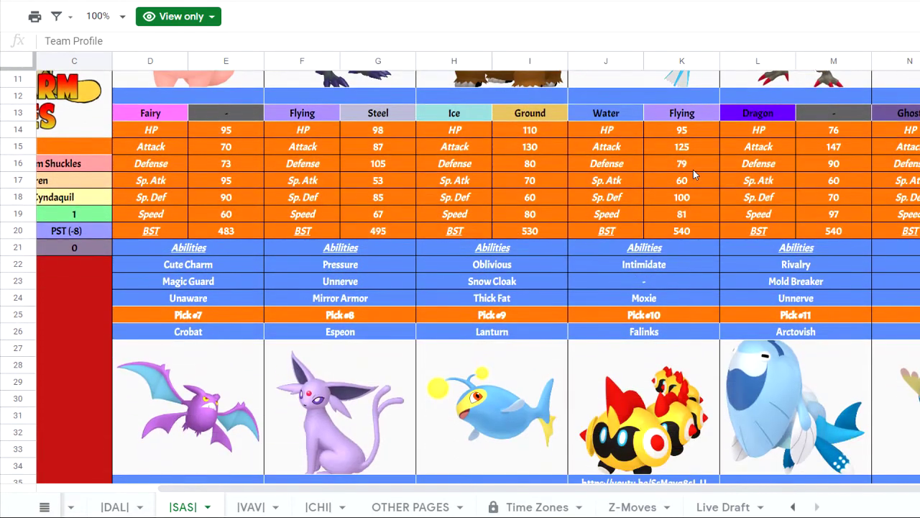
Examine the first-row picks' abilities and the types and stats of Crobat through Arctovish for matchups against the Toxapex set.
scroll(693, 170, down, 4)
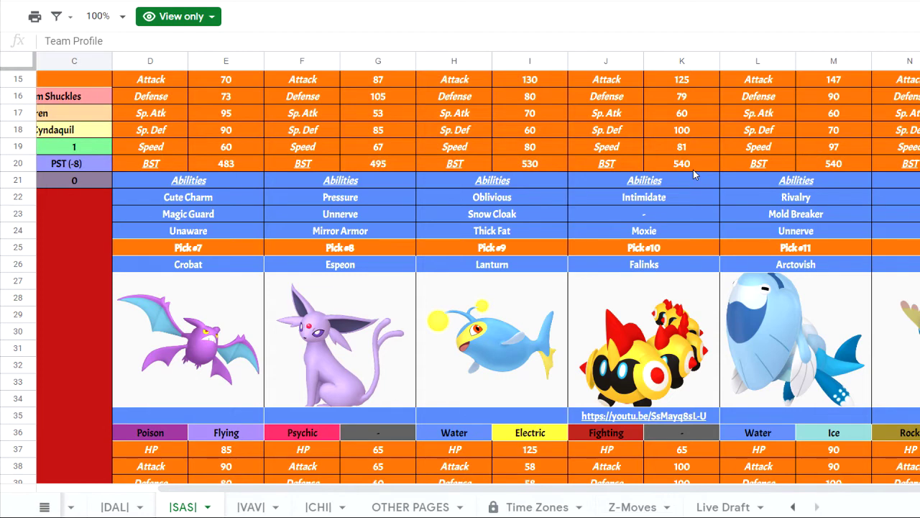
scroll(693, 169, up, 1)
scroll(693, 170, down, 3)
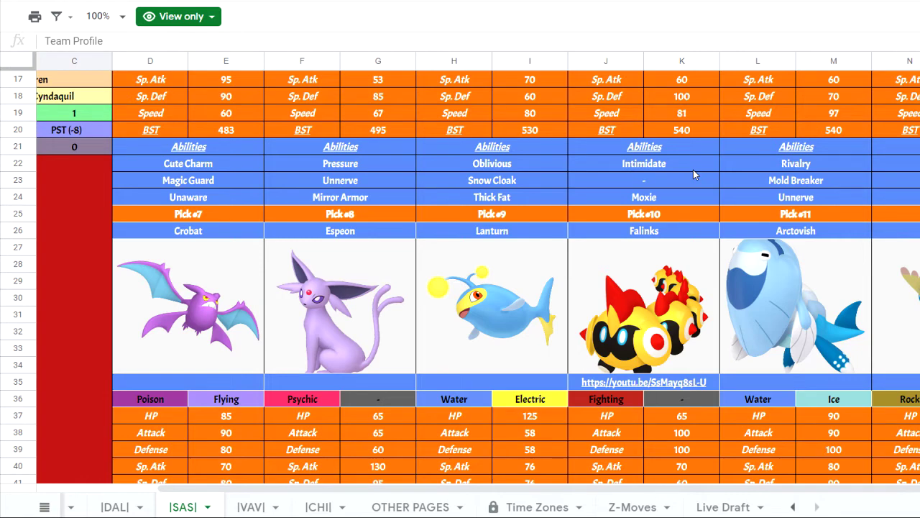
scroll(668, 209, down, 2)
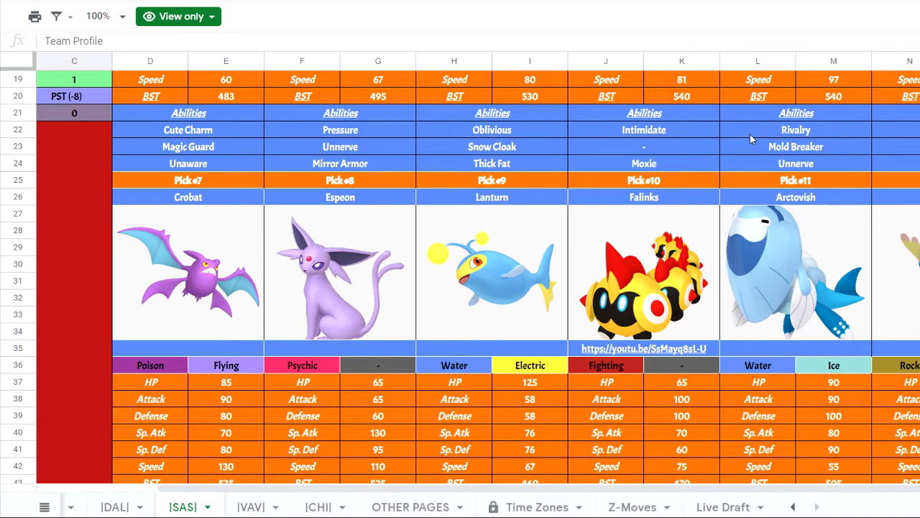
scroll(749, 139, up, 5)
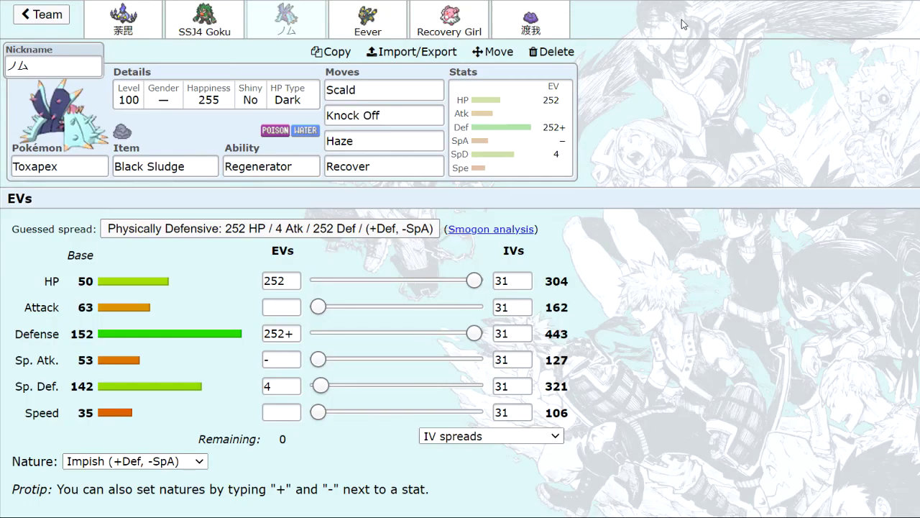
Open the Eever (Umbreon) set in the team builder and check both rows of the Salmon Arm Shuckles roster against it.
click(371, 19)
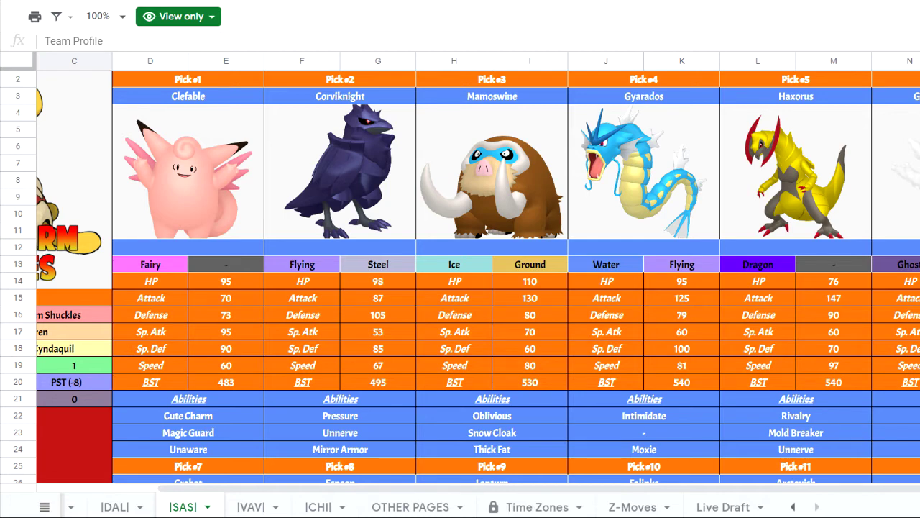
scroll(878, 254, down, 5)
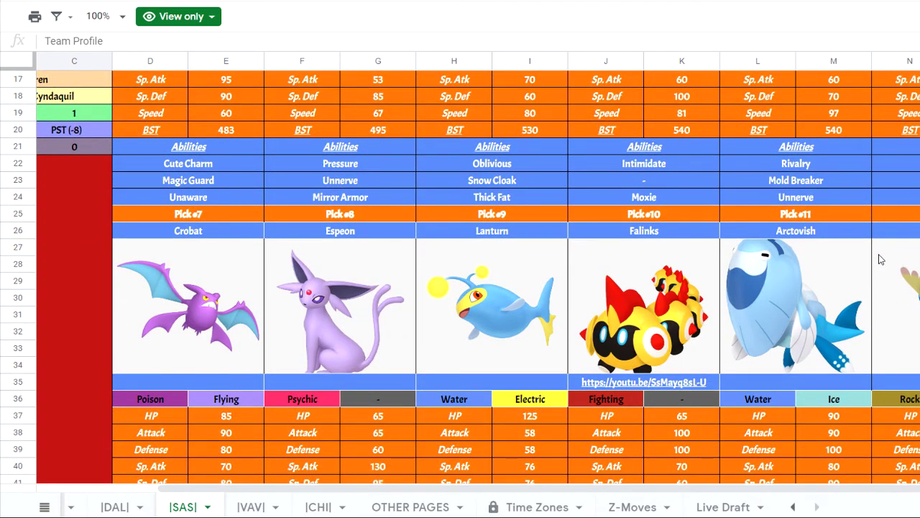
scroll(879, 258, up, 3)
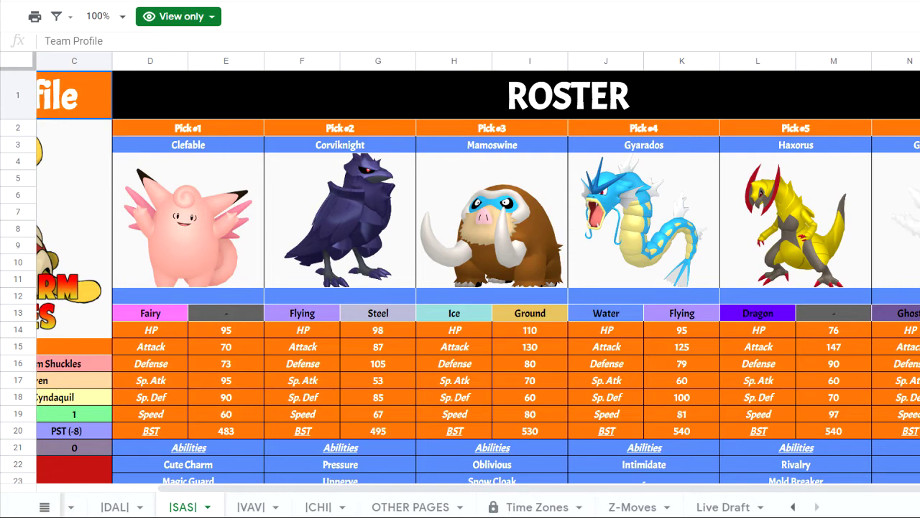
scroll(460, 276, down, 4)
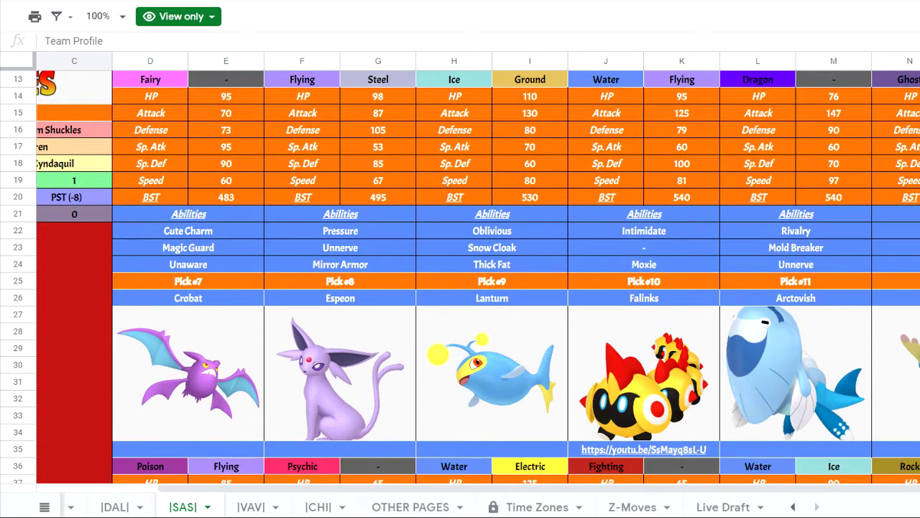
scroll(460, 276, down, 1)
scroll(460, 276, down, 2)
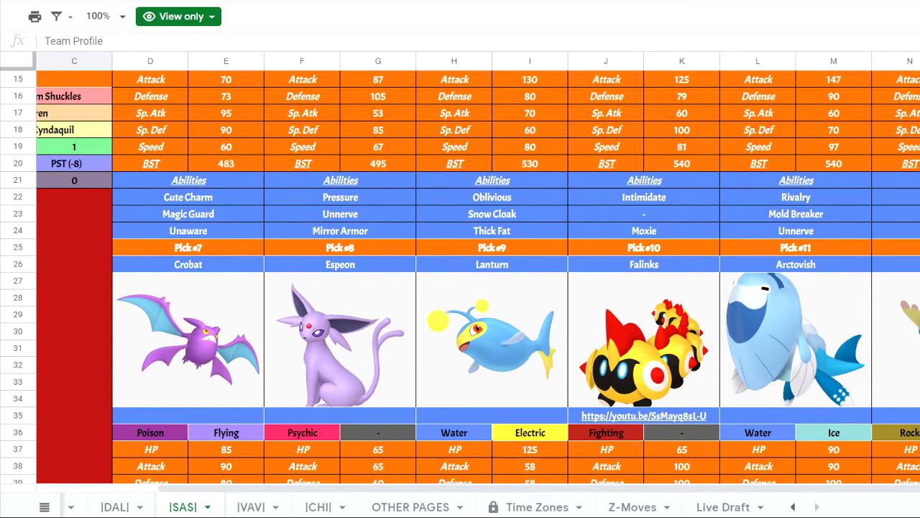
scroll(460, 276, up, 5)
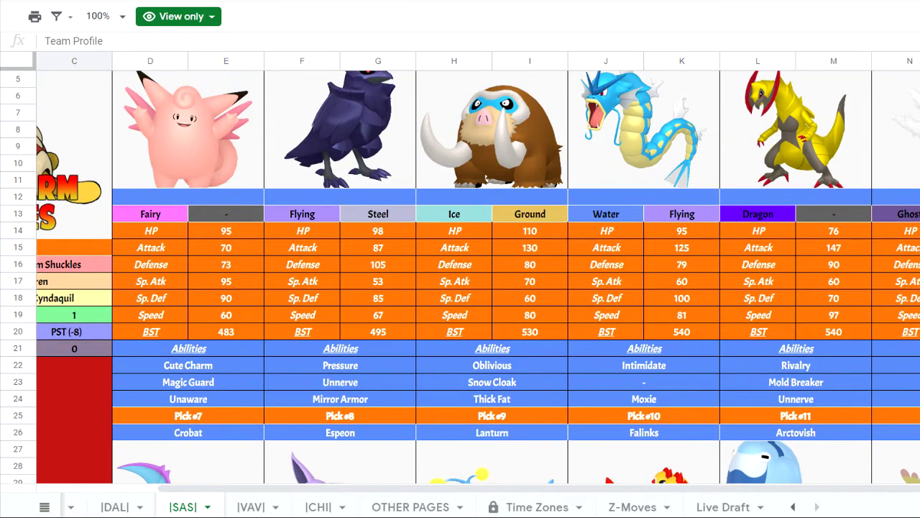
scroll(460, 276, up, 1)
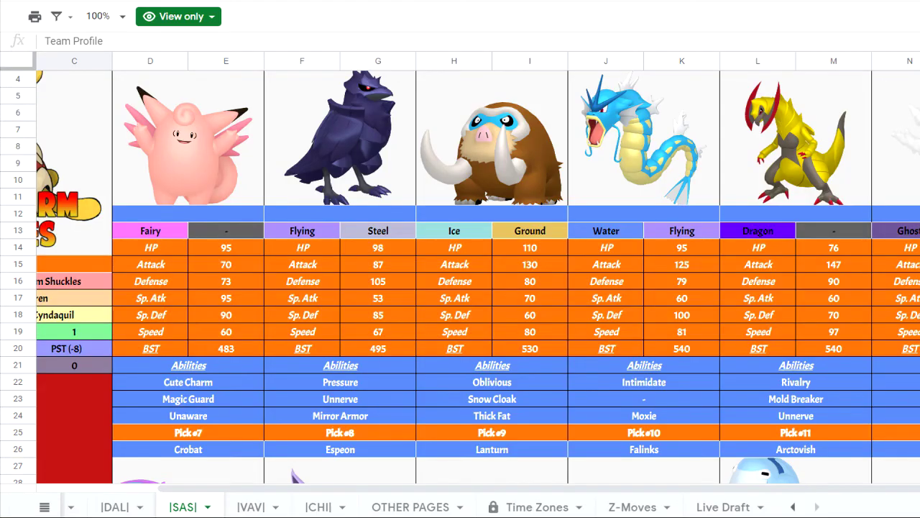
scroll(460, 276, up, 1)
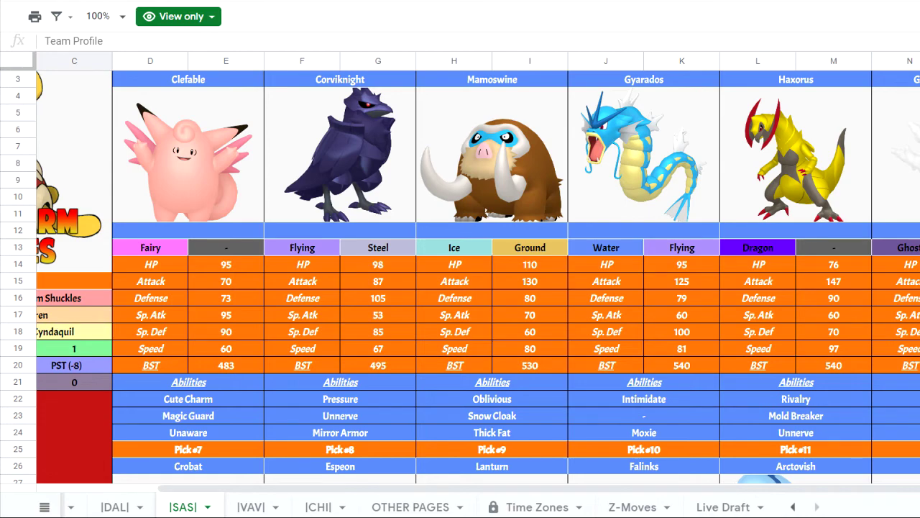
Examine the roster's second row, Crobat through Arctovish, for types and stats that matter to the Umbreon set.
scroll(460, 276, down, 5)
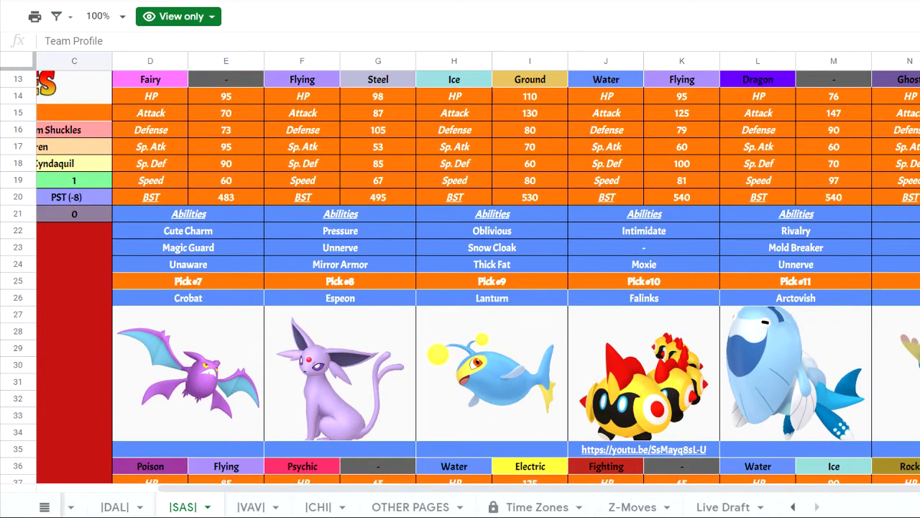
scroll(460, 276, down, 1)
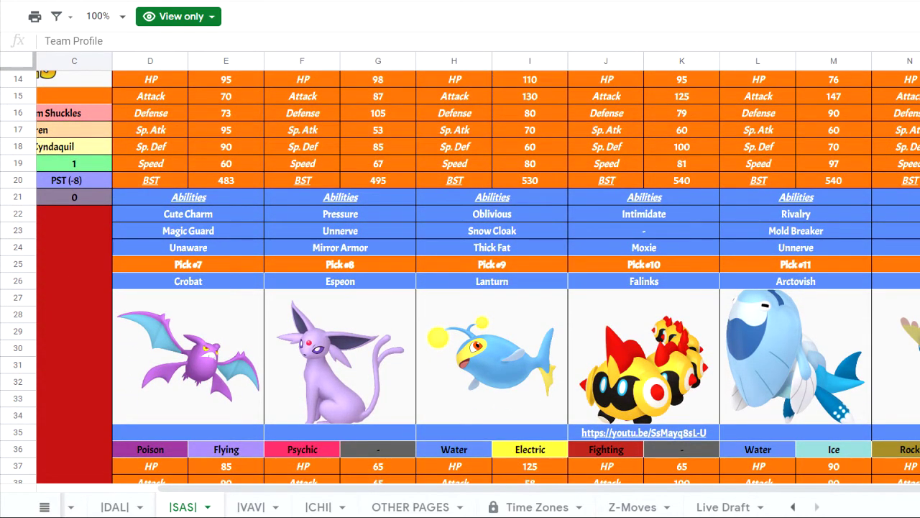
scroll(460, 276, down, 1)
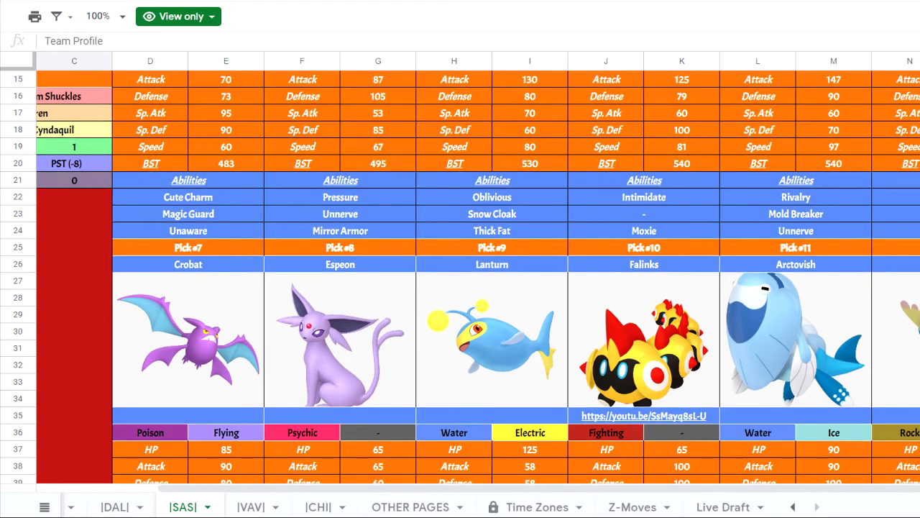
scroll(460, 276, down, 3)
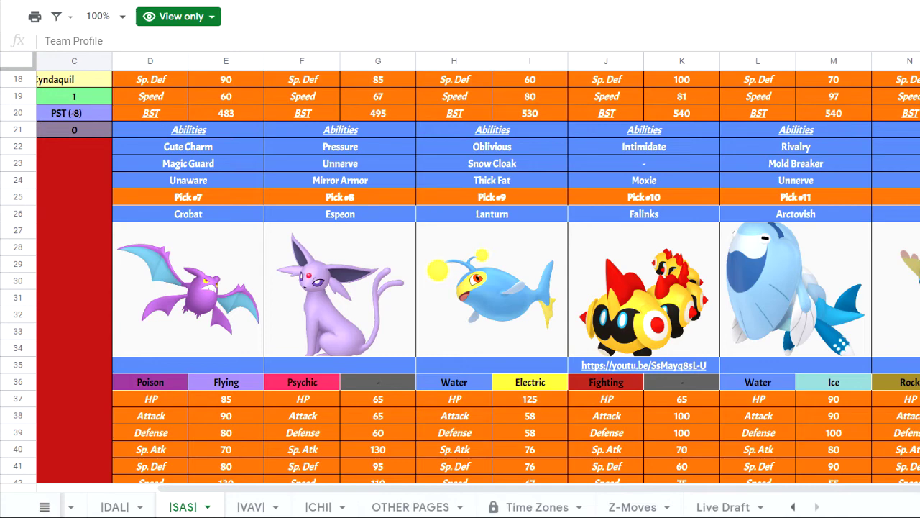
scroll(733, 125, up, 5)
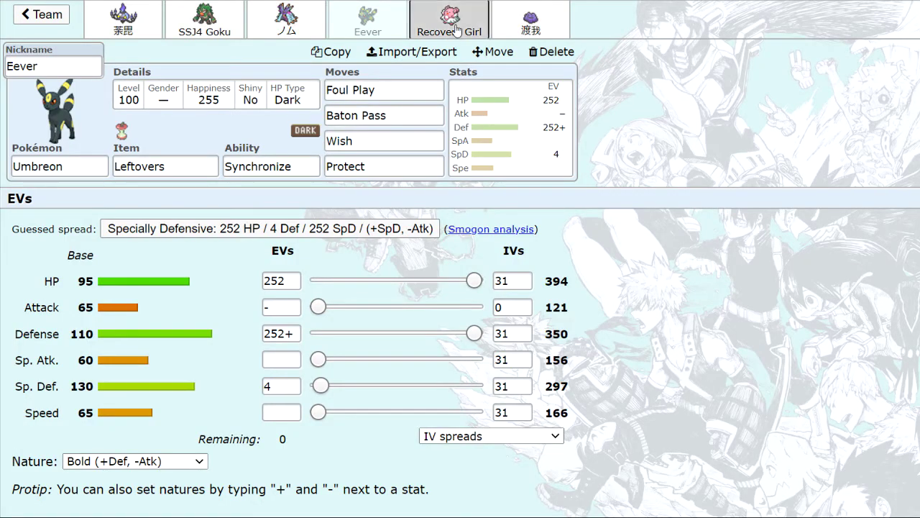
Open the Recovery Girl (Blissey) set, check it against the Salmon Arm Shuckles roster, and select Haxorus's picture there.
click(460, 28)
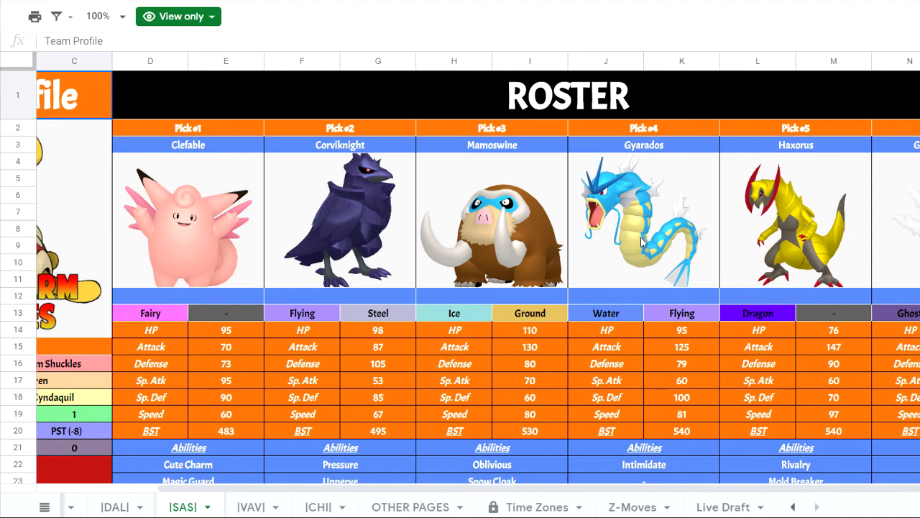
scroll(642, 242, down, 1)
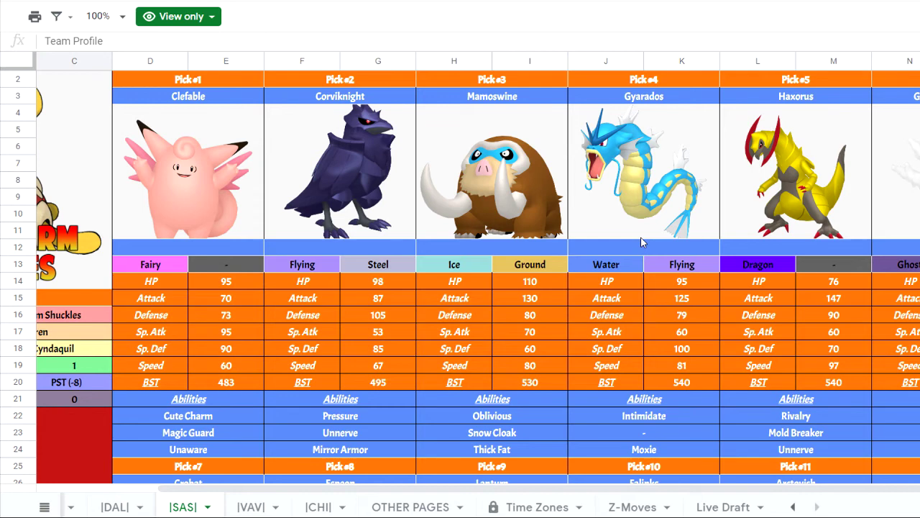
scroll(642, 243, down, 5)
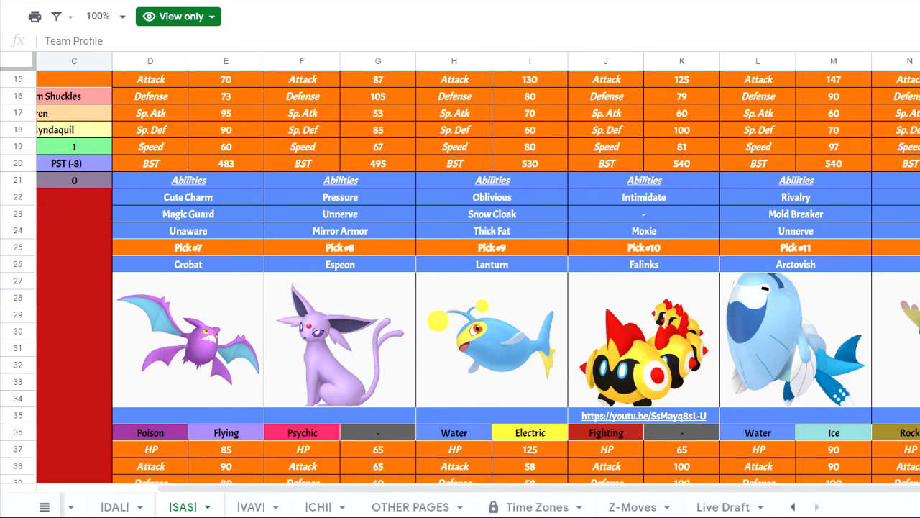
scroll(777, 130, up, 5)
click(778, 129)
scroll(778, 129, up, 1)
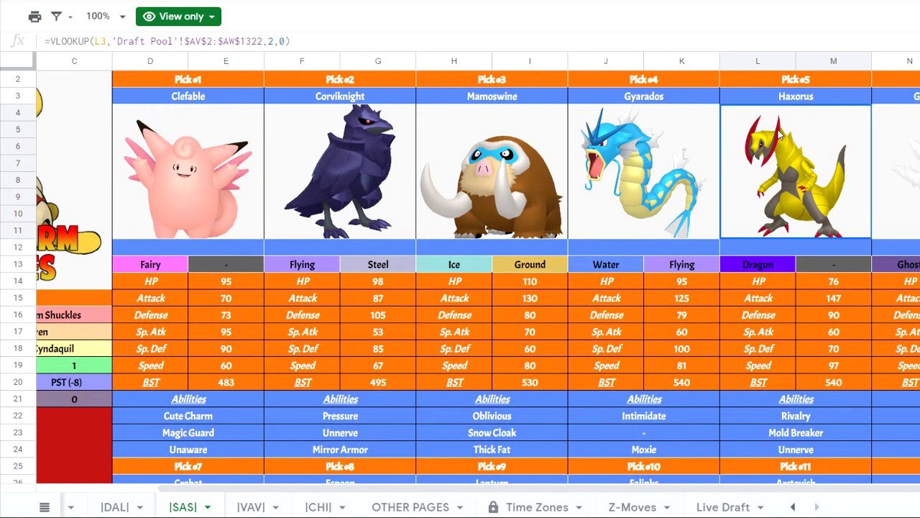
Compare the stats and abilities of the first-row picks with the second-row picks for matchups against the Blissey set.
scroll(755, 173, down, 2)
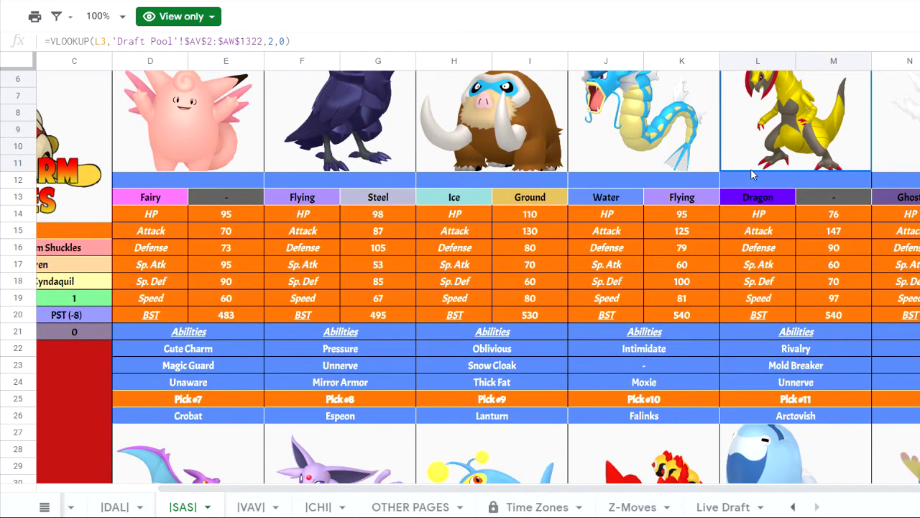
scroll(751, 174, down, 4)
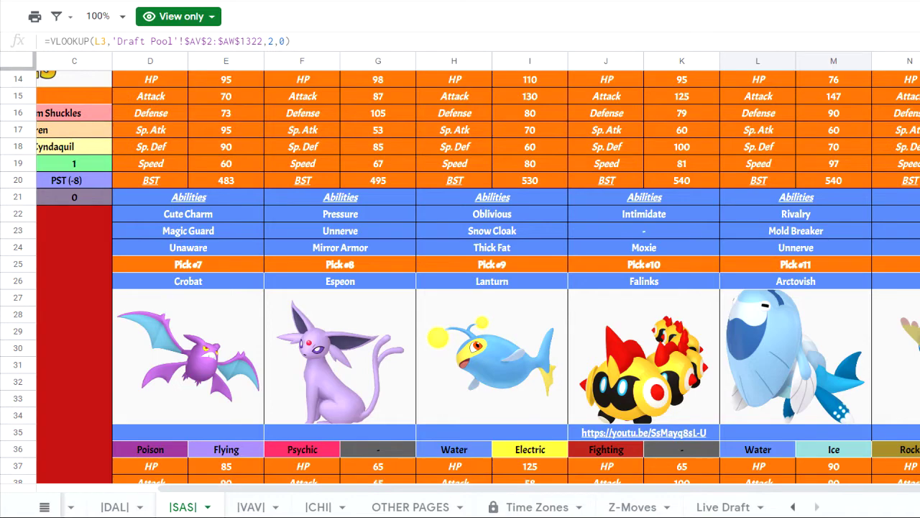
scroll(536, 245, up, 3)
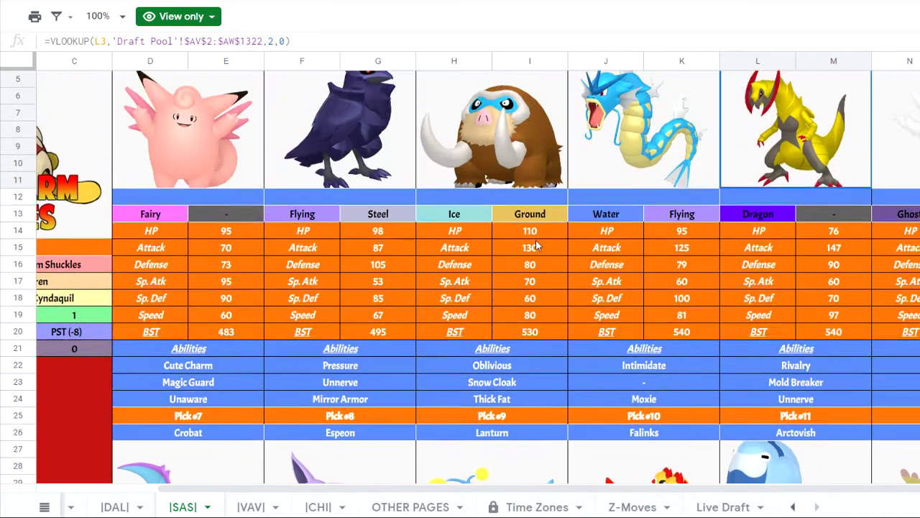
scroll(535, 246, down, 3)
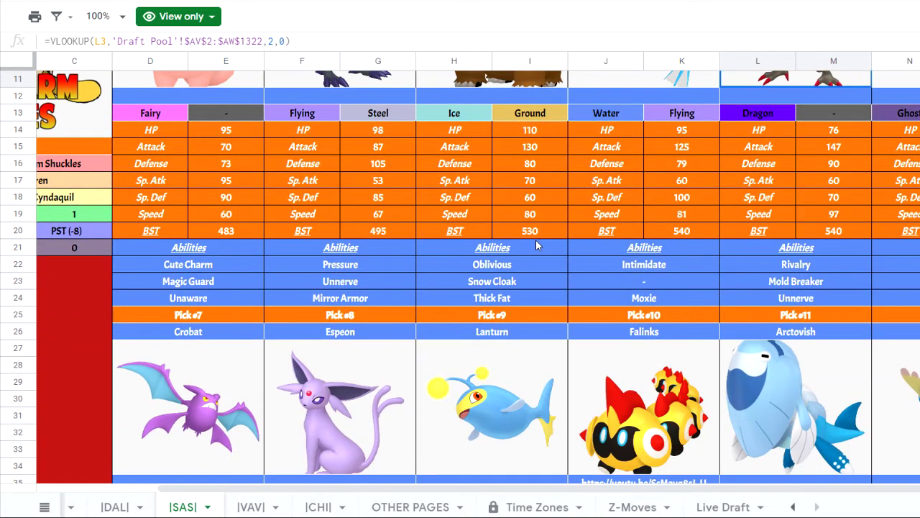
scroll(535, 246, up, 2)
scroll(536, 246, up, 1)
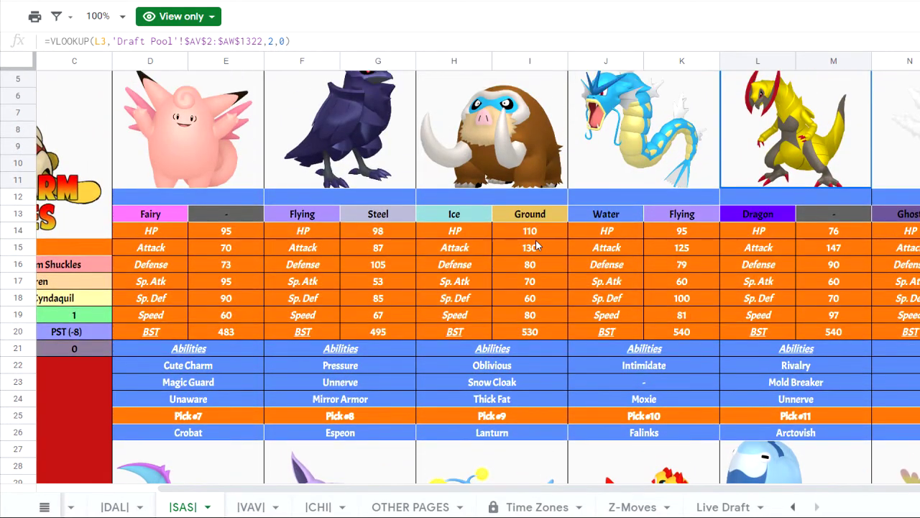
scroll(536, 246, down, 3)
scroll(536, 246, down, 1)
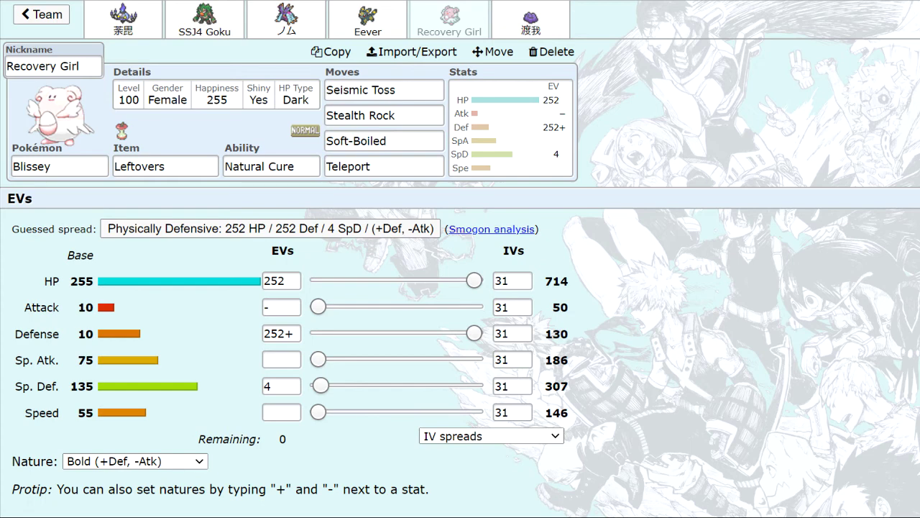
Open the 渡我 set in the team builder and check the Salmon Arm Shuckles roster's stats and abilities for matchups with it.
click(548, 17)
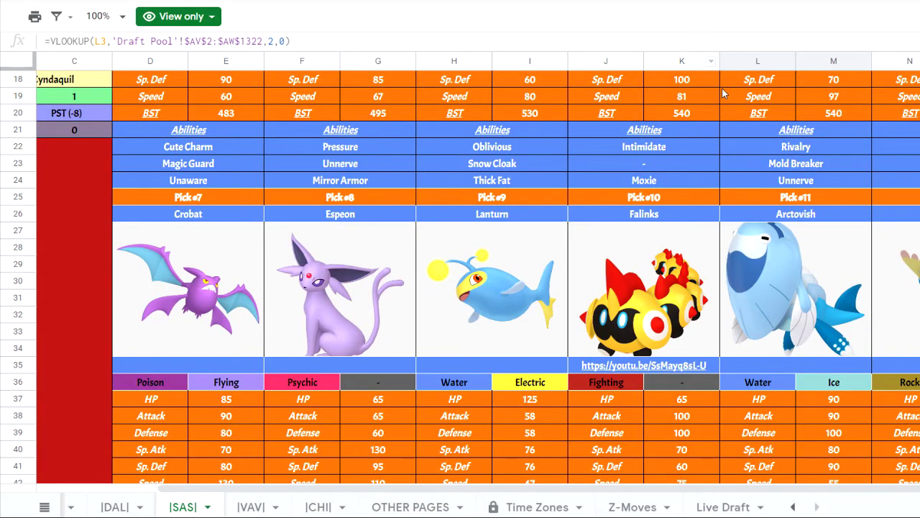
scroll(723, 92, up, 3)
scroll(723, 92, up, 2)
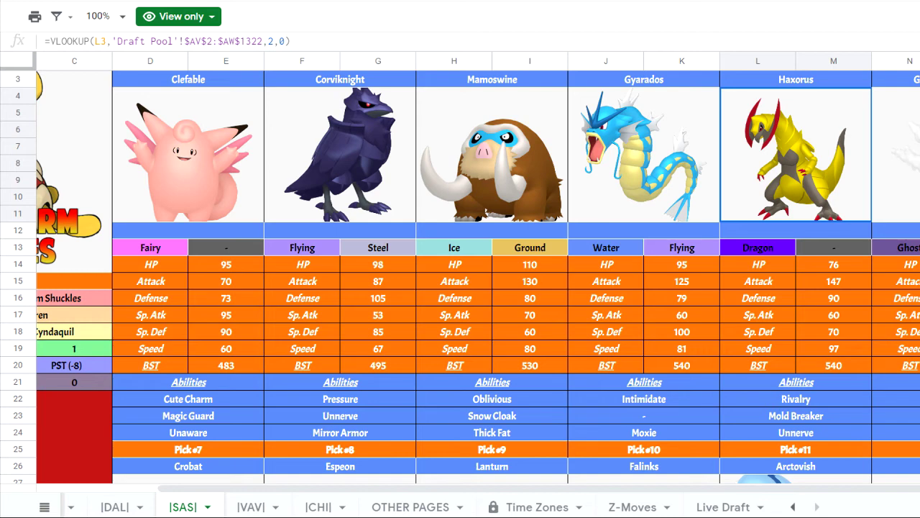
scroll(460, 276, down, 5)
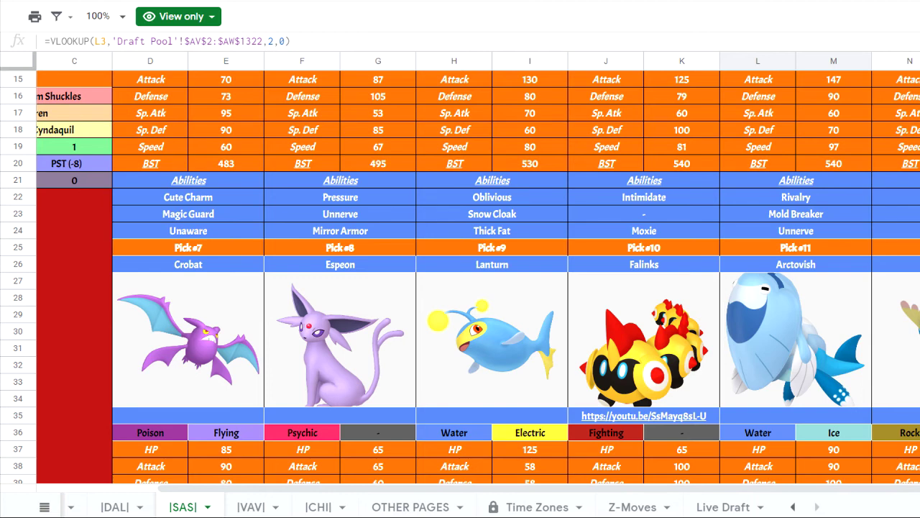
scroll(460, 277, up, 1)
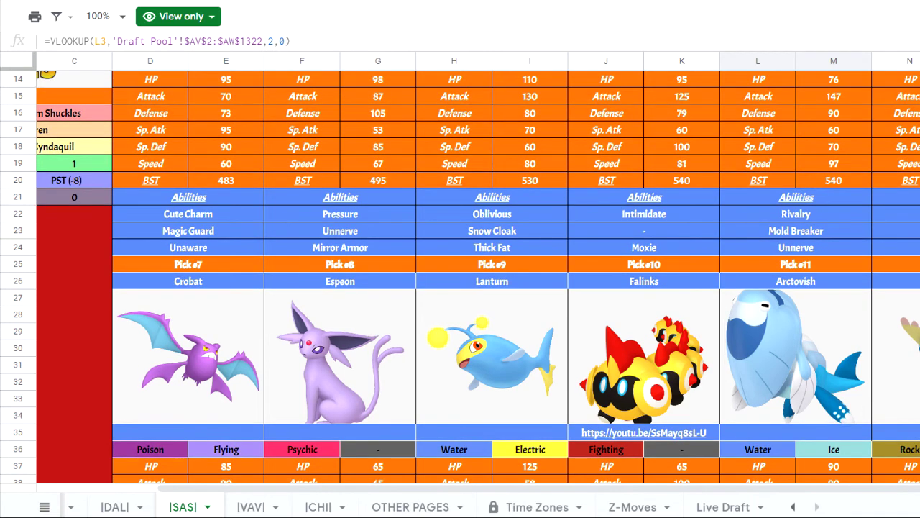
scroll(460, 276, up, 2)
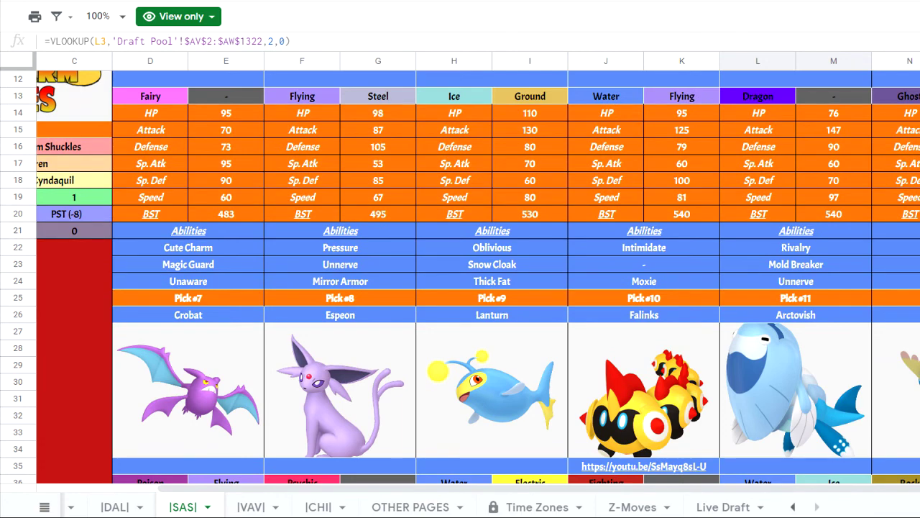
scroll(460, 276, up, 1)
scroll(460, 276, down, 2)
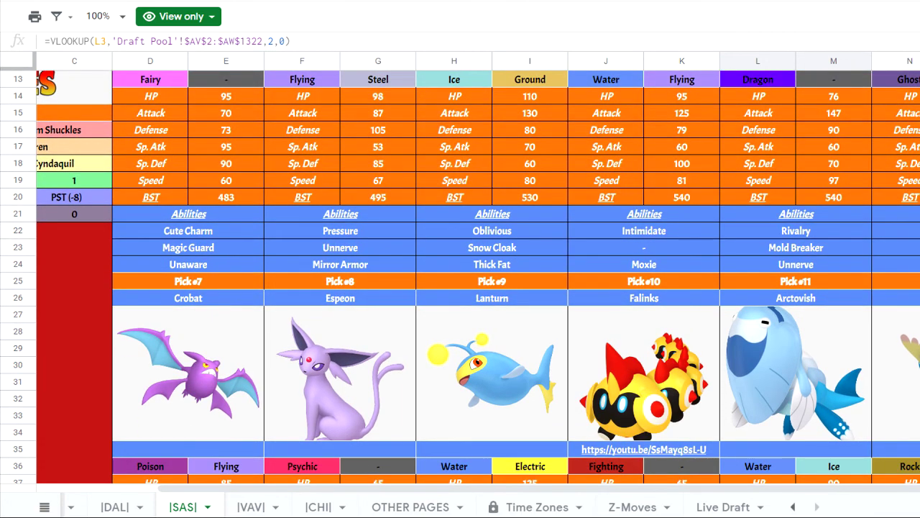
Review the roster's picks from Clefable to Haxorus and from Crobat to Arctovish again with the 渡我 set in mind.
scroll(460, 276, up, 10)
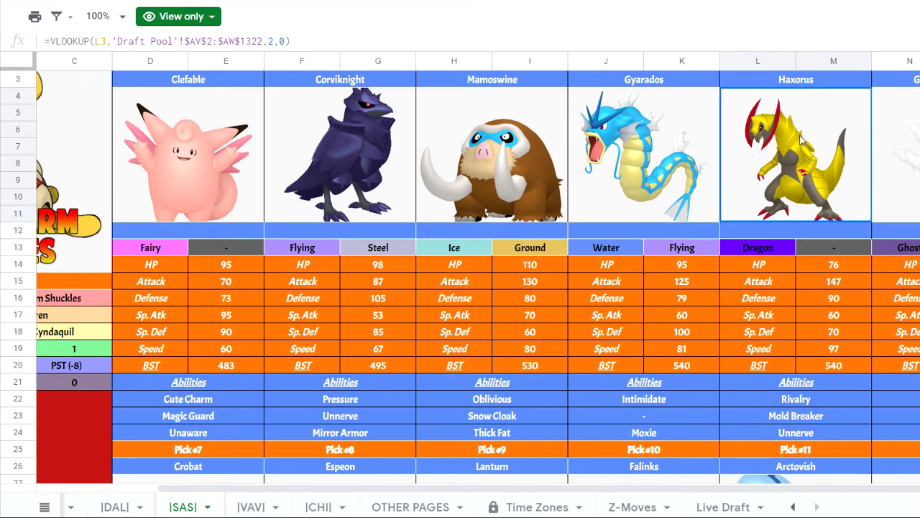
scroll(801, 140, down, 6)
scroll(801, 140, down, 5)
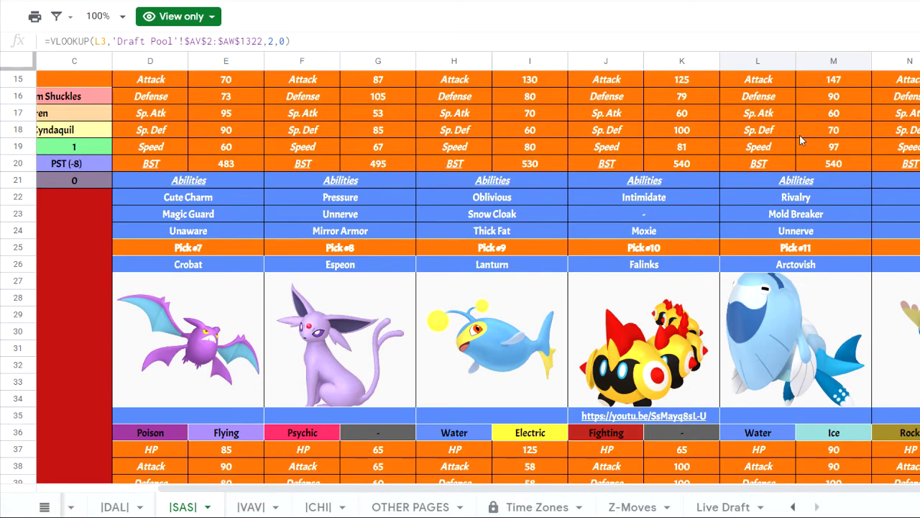
scroll(801, 140, up, 7)
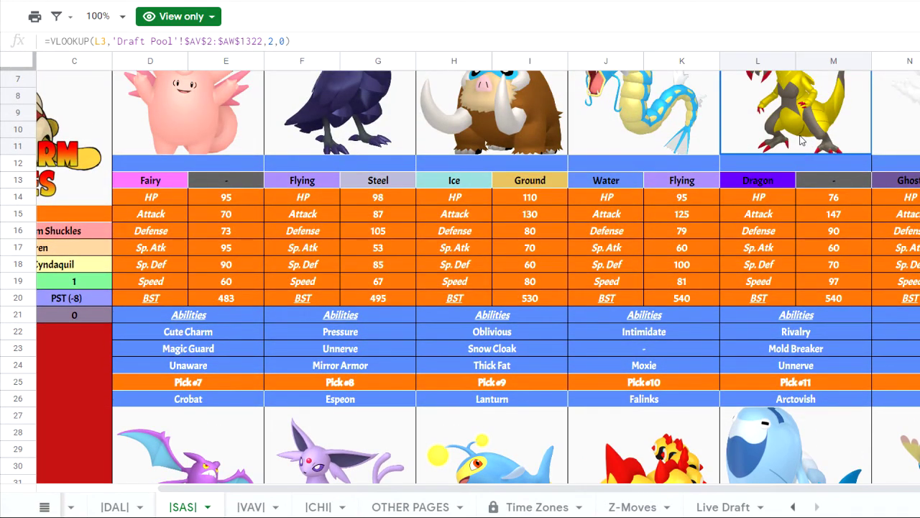
scroll(801, 140, up, 2)
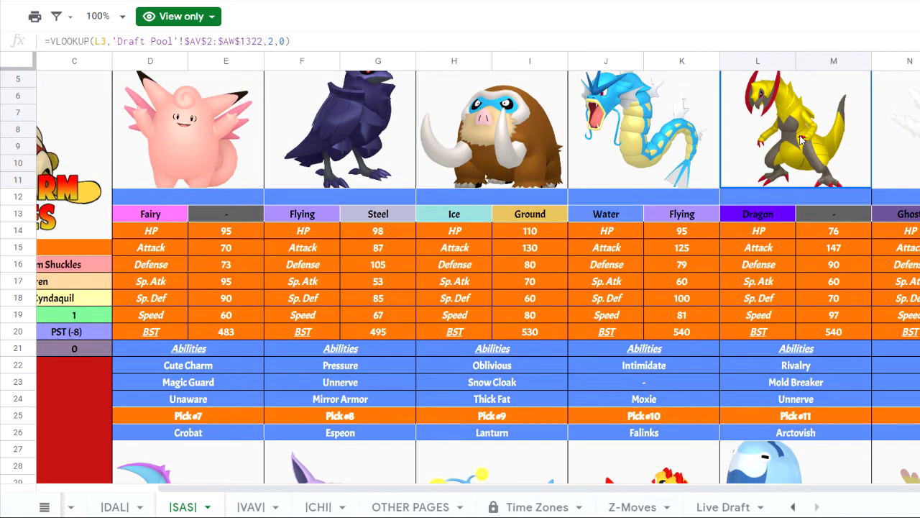
scroll(802, 140, down, 3)
scroll(802, 140, down, 5)
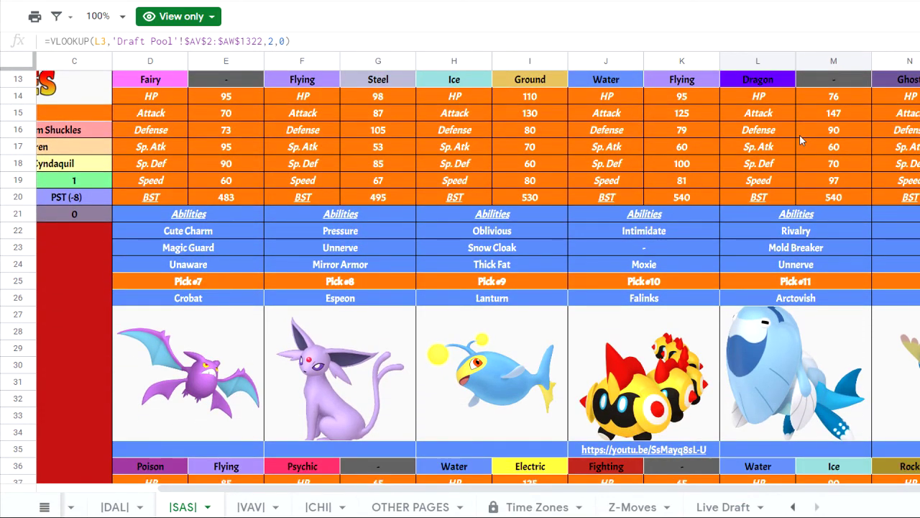
scroll(799, 135, up, 3)
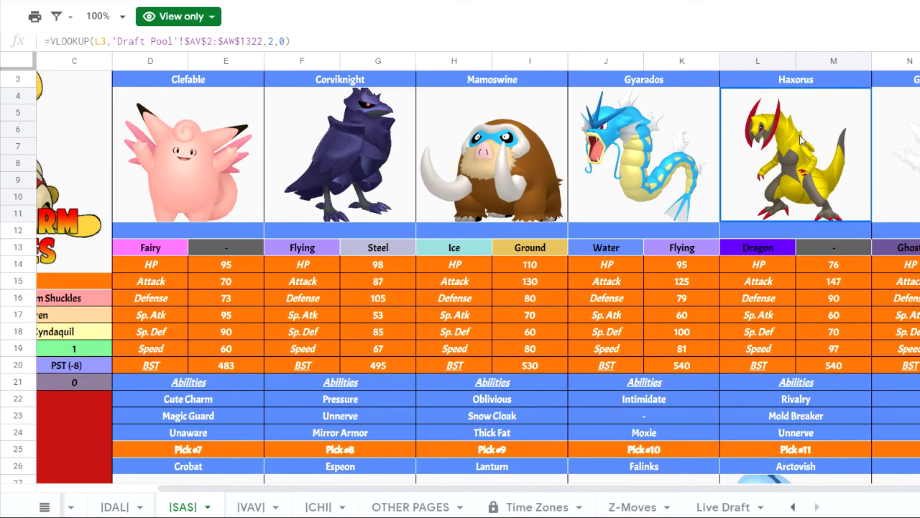
scroll(802, 139, up, 1)
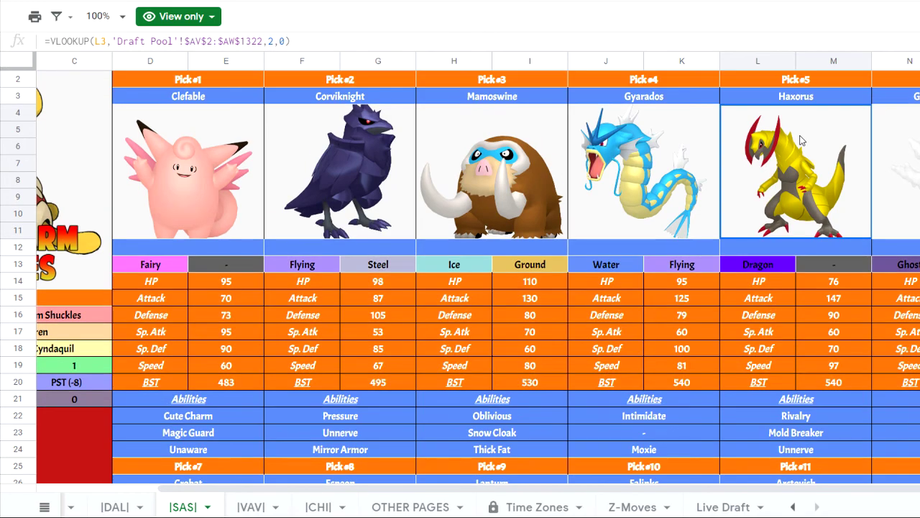